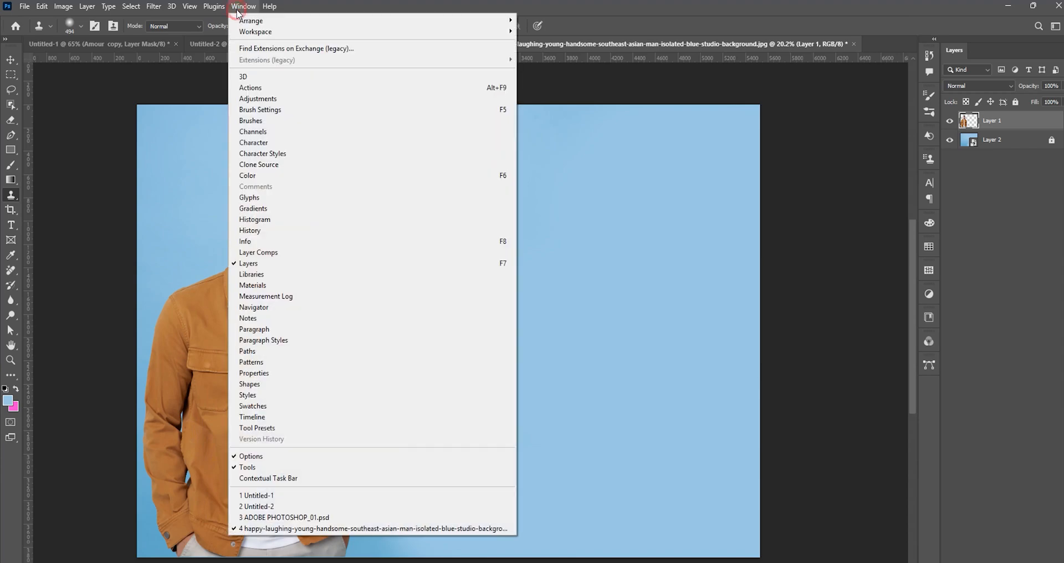
Sample the man's face with the Clone Stamp and paint a full copy of him on the empty background beside him.
{"action": "left_click", "coordinate": [265, 165]}
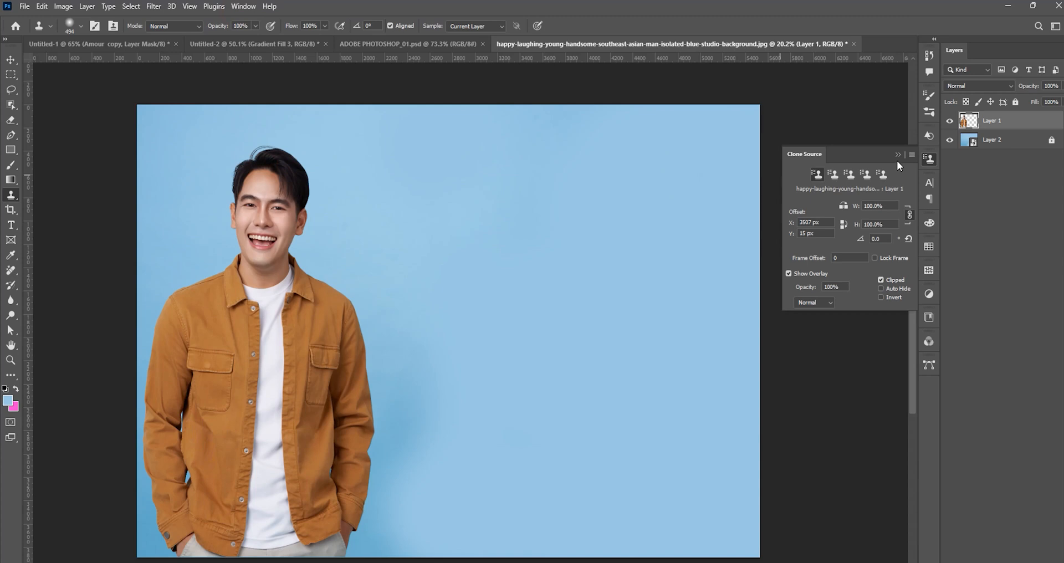
{"action": "left_click", "coordinate": [893, 154]}
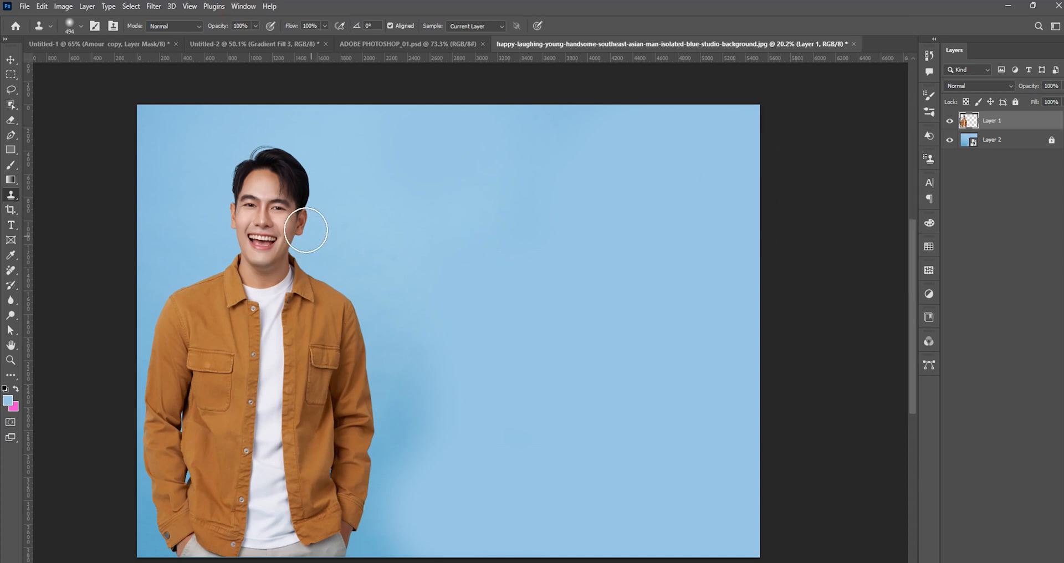
{"action": "left_click", "coordinate": [265, 209], "text": "alt"}
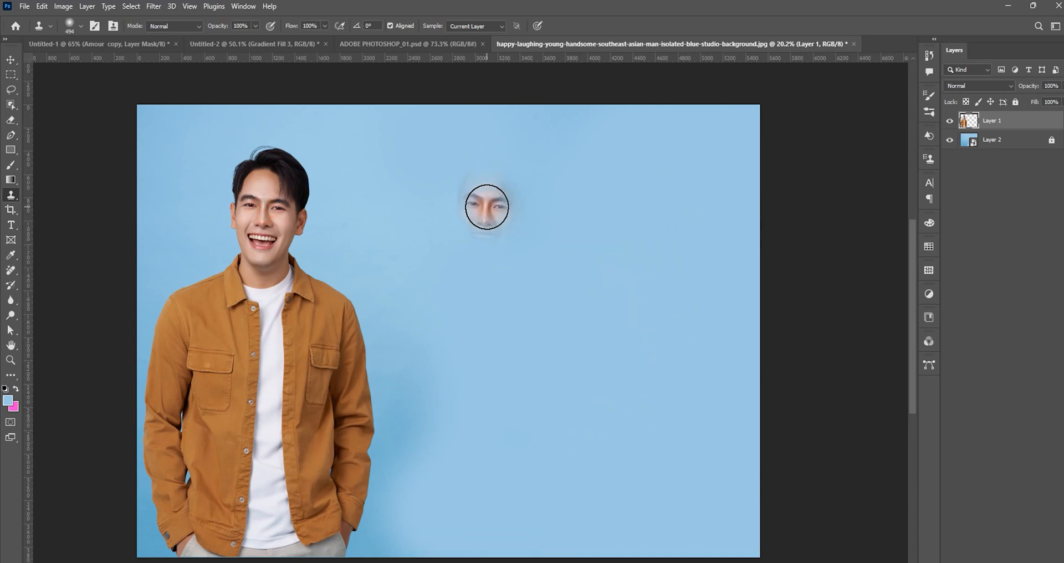
{"action": "mouse_move", "coordinate": [489, 215]}
{"action": "left_mouse_down"}
{"action": "mouse_move", "coordinate": [481, 188]}
{"action": "mouse_move", "coordinate": [514, 171]}
{"action": "mouse_move", "coordinate": [531, 204]}
{"action": "mouse_move", "coordinate": [539, 362]}
{"action": "mouse_move", "coordinate": [558, 308]}
{"action": "mouse_move", "coordinate": [580, 376]}
{"action": "mouse_move", "coordinate": [586, 542]}
{"action": "mouse_move", "coordinate": [557, 549]}
{"action": "mouse_move", "coordinate": [378, 474]}
{"action": "mouse_move", "coordinate": [383, 372]}
{"action": "mouse_move", "coordinate": [445, 236]}
{"action": "mouse_move", "coordinate": [413, 364]}
{"action": "mouse_move", "coordinate": [472, 261]}
{"action": "mouse_move", "coordinate": [532, 463]}
{"action": "mouse_move", "coordinate": [535, 509]}
{"action": "mouse_move", "coordinate": [543, 444]}
{"action": "mouse_move", "coordinate": [529, 403]}
{"action": "mouse_move", "coordinate": [514, 537]}
{"action": "mouse_move", "coordinate": [450, 426]}
{"action": "mouse_move", "coordinate": [449, 480]}
{"action": "mouse_move", "coordinate": [512, 307]}
{"action": "mouse_move", "coordinate": [548, 556]}
{"action": "mouse_move", "coordinate": [403, 408]}
{"action": "left_mouse_up"}
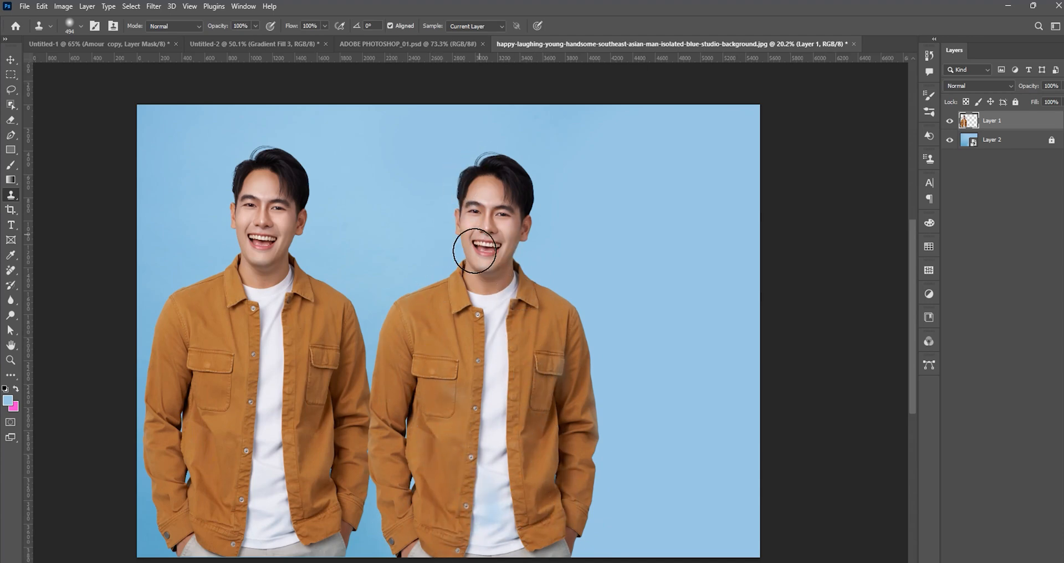
Examine the cloned man's face and jacket up close and compare them with the original figure.
{"action": "scroll", "coordinate": [466, 238], "scroll_direction": "up", "scroll_amount": 3}
{"action": "left_click_drag", "start_coordinate": [462, 238], "coordinate": [441, 259]}
{"action": "scroll", "coordinate": [441, 259], "scroll_direction": "down", "scroll_amount": 2}
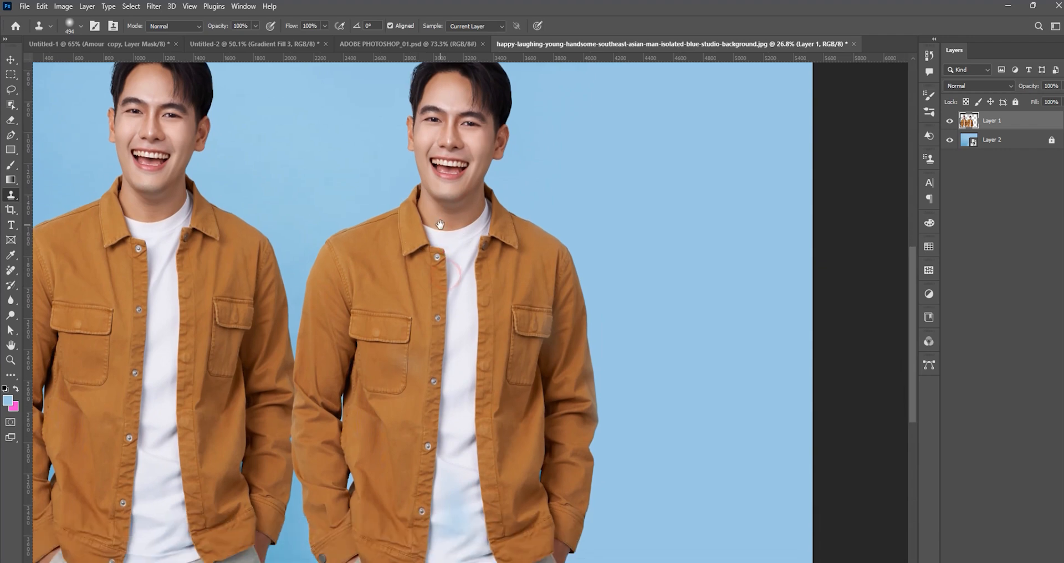
{"action": "scroll", "coordinate": [450, 172], "scroll_direction": "up", "scroll_amount": 7}
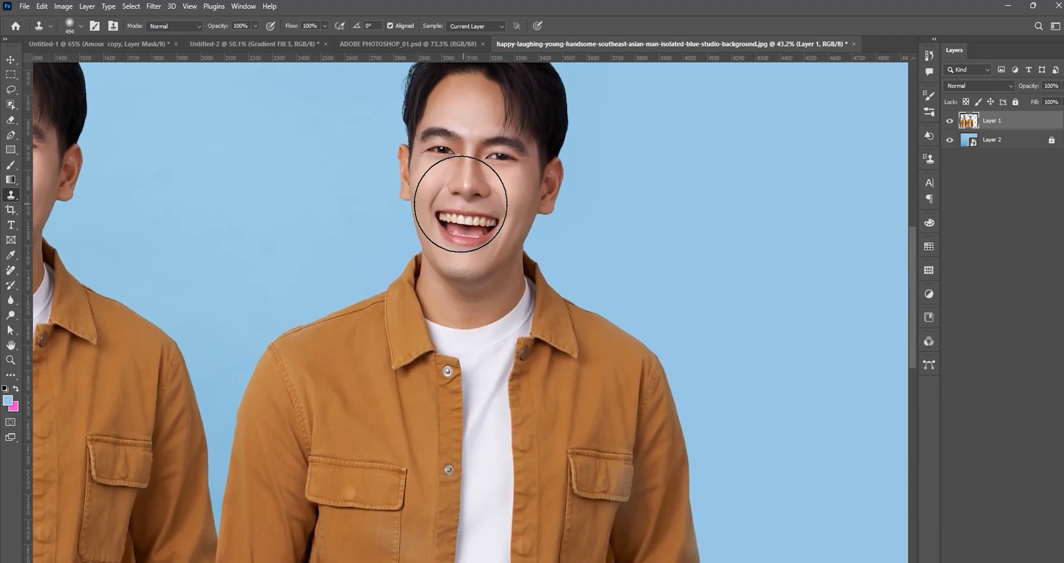
{"action": "mouse_move", "coordinate": [476, 220]}
{"action": "left_mouse_down"}
{"action": "mouse_move", "coordinate": [498, 280]}
{"action": "mouse_move", "coordinate": [516, 260]}
{"action": "left_mouse_up"}
{"action": "scroll", "coordinate": [515, 270], "scroll_direction": "down", "scroll_amount": 2}
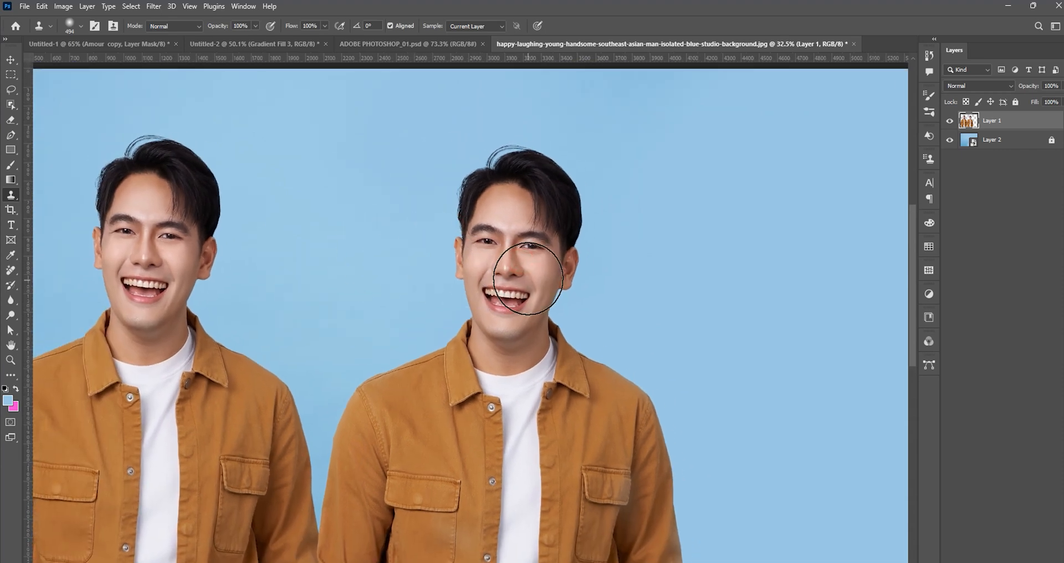
{"action": "mouse_move", "coordinate": [445, 300]}
{"action": "left_mouse_down"}
{"action": "mouse_move", "coordinate": [428, 252]}
{"action": "mouse_move", "coordinate": [423, 173]}
{"action": "mouse_move", "coordinate": [421, 208]}
{"action": "left_mouse_up"}
{"action": "left_click_drag", "start_coordinate": [553, 226], "coordinate": [525, 228]}
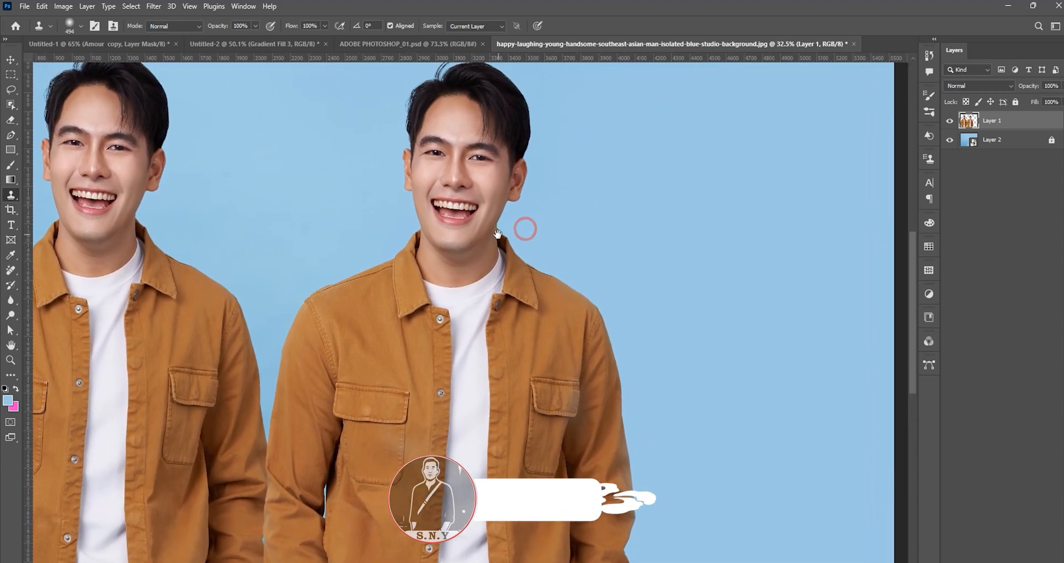
{"action": "scroll", "coordinate": [524, 228], "scroll_direction": "down", "scroll_amount": 5}
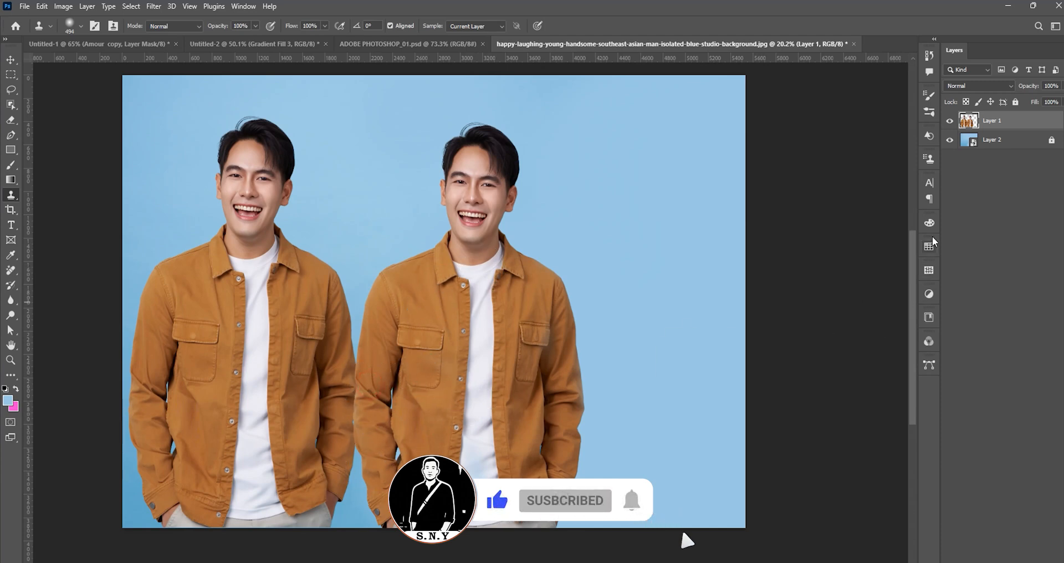
Enable horizontal flip for the clone source, resample the original man's face and paint a mirrored copy at the photo's right edge.
{"action": "left_click", "coordinate": [235, 5]}
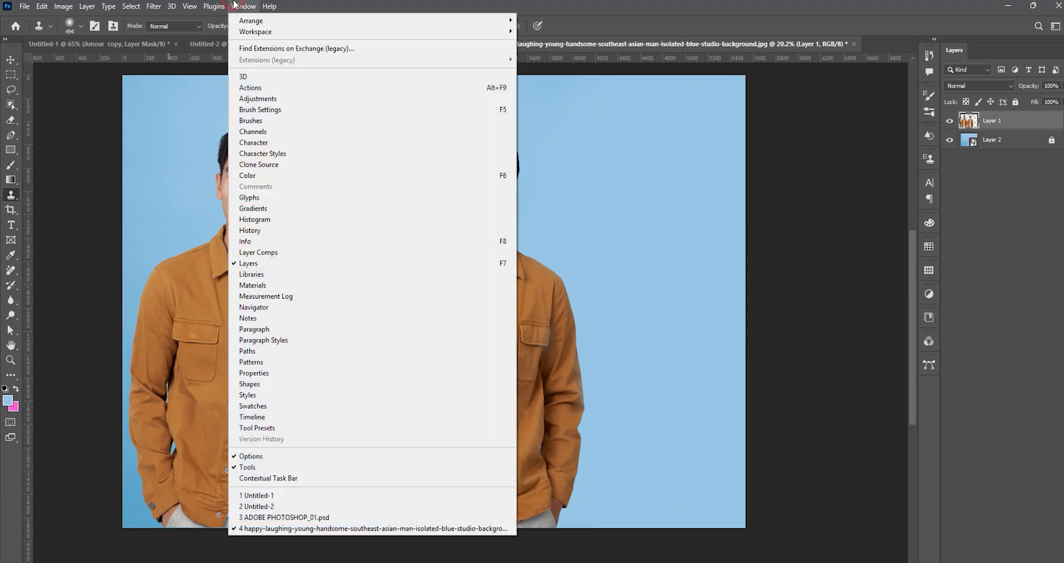
{"action": "left_click", "coordinate": [273, 166]}
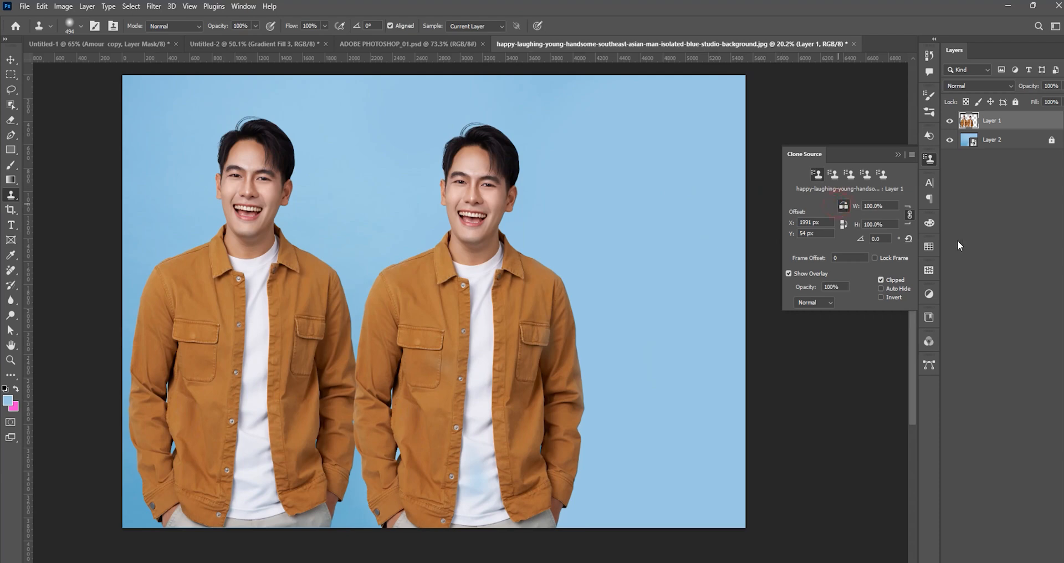
{"action": "left_click", "coordinate": [250, 192], "text": "alt"}
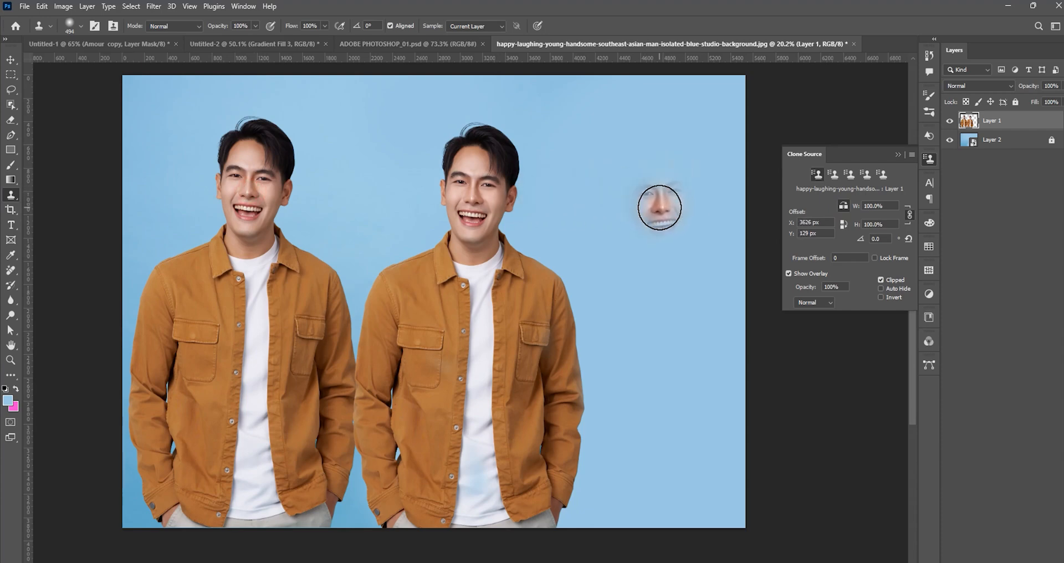
{"action": "mouse_move", "coordinate": [672, 209]}
{"action": "left_mouse_down"}
{"action": "mouse_move", "coordinate": [666, 445]}
{"action": "mouse_move", "coordinate": [704, 271]}
{"action": "mouse_move", "coordinate": [708, 475]}
{"action": "left_mouse_up"}
{"action": "left_click_drag", "start_coordinate": [687, 418], "coordinate": [730, 418]}
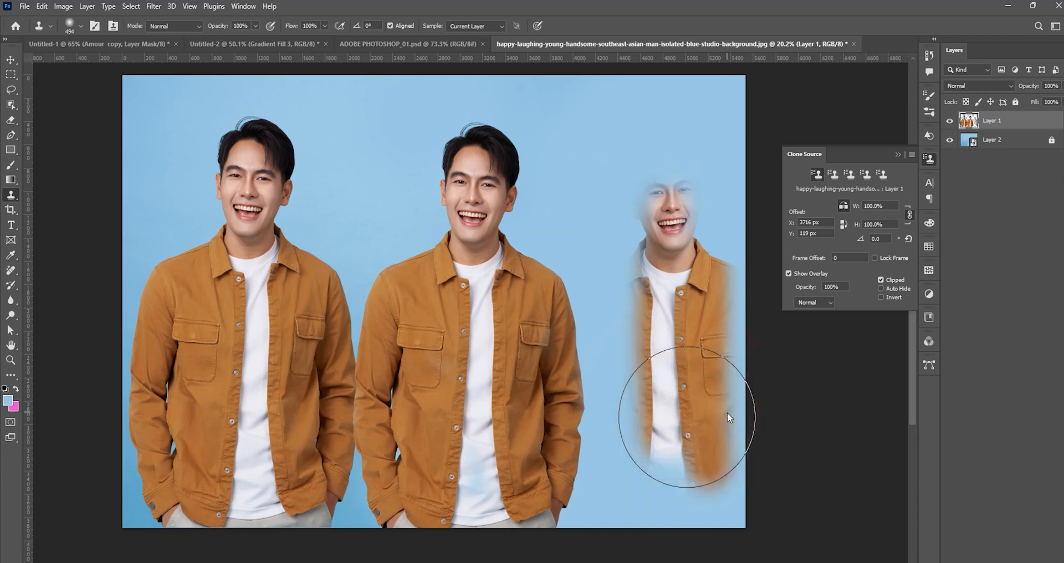
{"action": "mouse_move", "coordinate": [676, 211]}
{"action": "left_mouse_down"}
{"action": "mouse_move", "coordinate": [679, 423]}
{"action": "mouse_move", "coordinate": [668, 447]}
{"action": "mouse_move", "coordinate": [618, 268]}
{"action": "mouse_move", "coordinate": [666, 236]}
{"action": "mouse_move", "coordinate": [627, 124]}
{"action": "mouse_move", "coordinate": [798, 327]}
{"action": "mouse_move", "coordinate": [756, 509]}
{"action": "mouse_move", "coordinate": [688, 465]}
{"action": "mouse_move", "coordinate": [675, 518]}
{"action": "mouse_move", "coordinate": [658, 467]}
{"action": "left_mouse_up"}
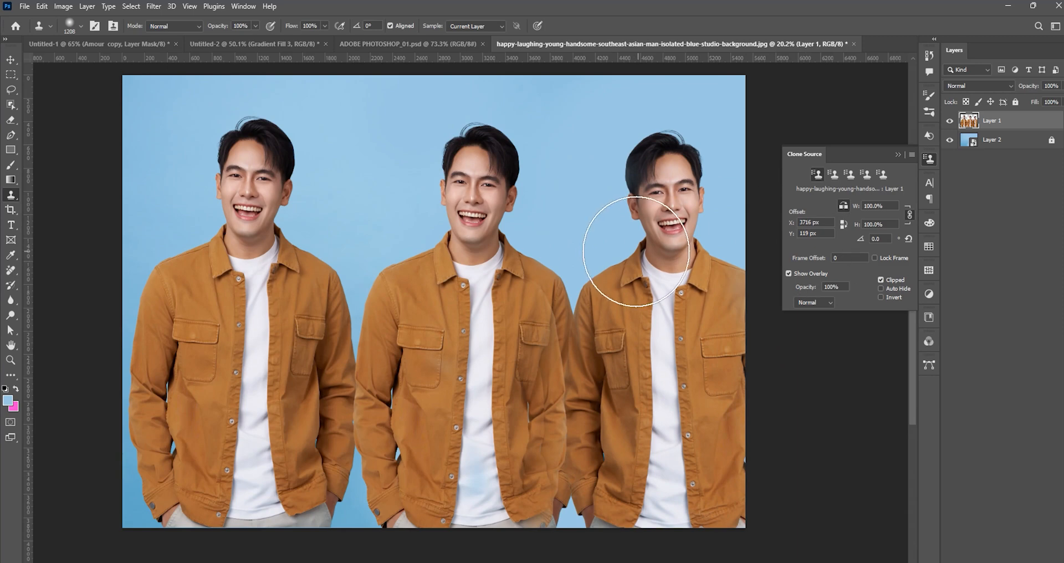
{"action": "scroll", "coordinate": [616, 260], "scroll_direction": "down", "scroll_amount": 2}
{"action": "key", "text": "v"}
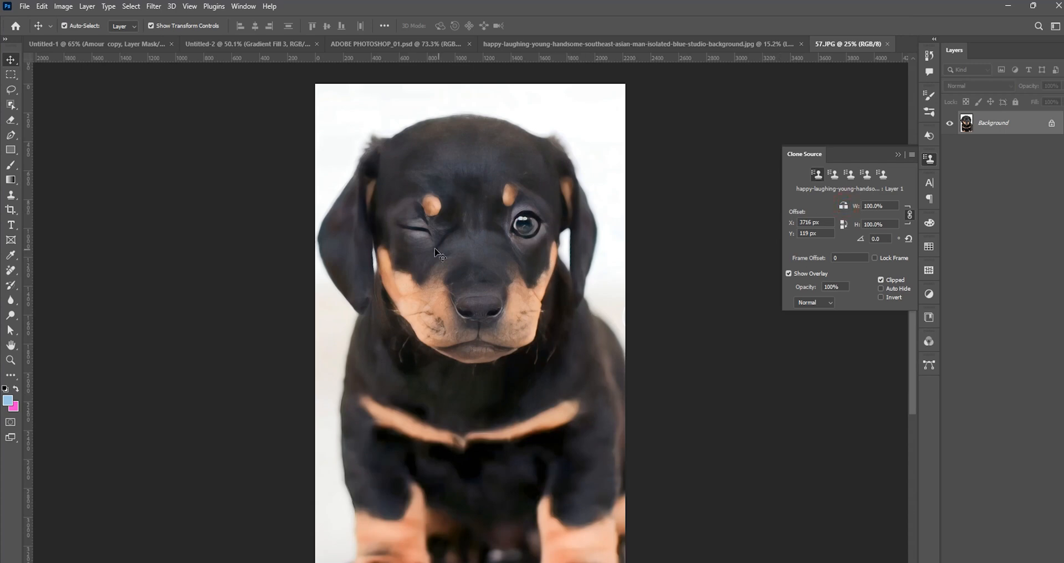
Activate the Clone Stamp on the puppy photo and reduce the brush to roughly the size of the puppy's eye.
{"action": "left_click", "coordinate": [11, 195]}
{"action": "mouse_move", "coordinate": [563, 222]}
{"action": "left_mouse_down"}
{"action": "mouse_move", "coordinate": [493, 247]}
{"action": "mouse_move", "coordinate": [521, 233]}
{"action": "left_mouse_up"}
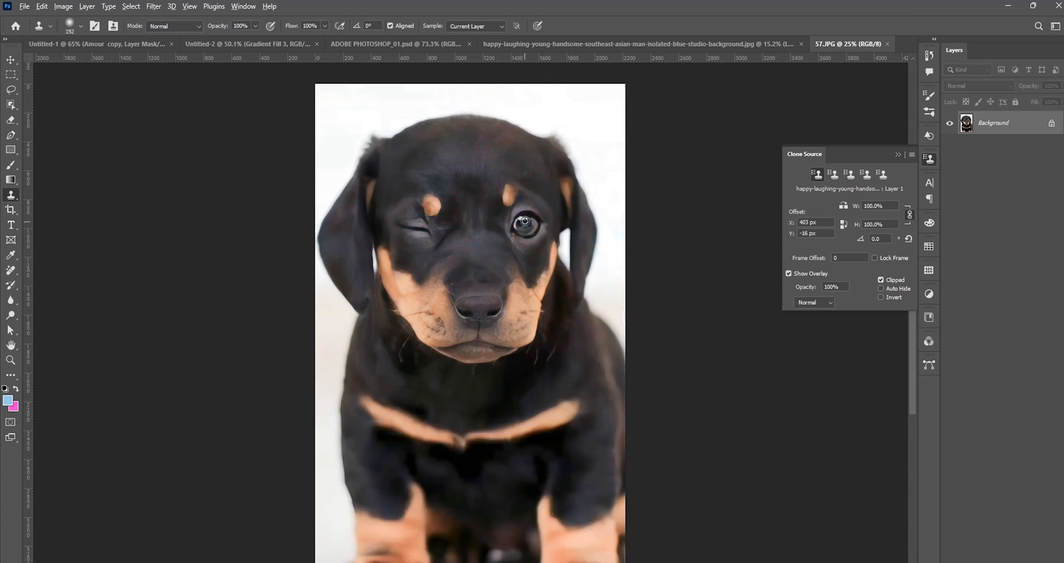
Try cloning the puppy's open eye over the closed one without flipping the source, and undo it.
{"action": "left_click", "coordinate": [528, 221], "text": "alt"}
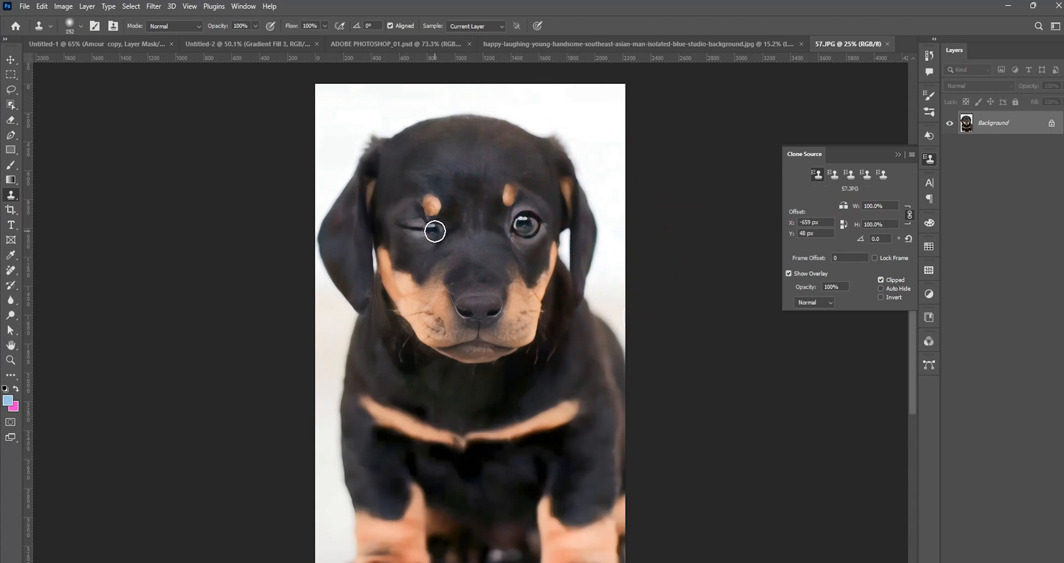
{"action": "mouse_move", "coordinate": [435, 230]}
{"action": "left_mouse_down"}
{"action": "mouse_move", "coordinate": [395, 225]}
{"action": "mouse_move", "coordinate": [436, 210]}
{"action": "mouse_move", "coordinate": [436, 227]}
{"action": "mouse_move", "coordinate": [395, 226]}
{"action": "mouse_move", "coordinate": [450, 247]}
{"action": "left_mouse_up"}
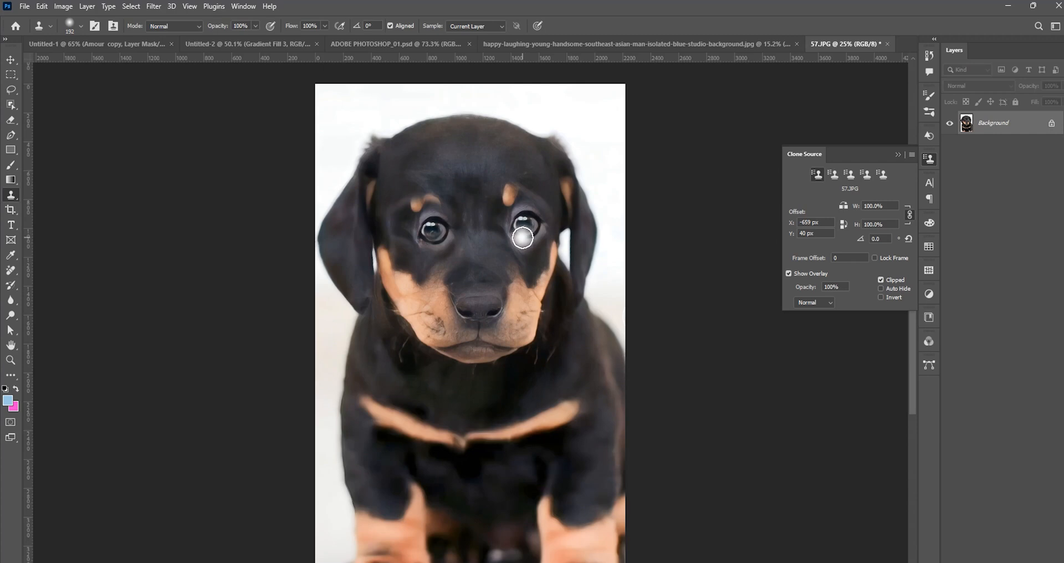
{"action": "key", "text": "ctrl+z"}
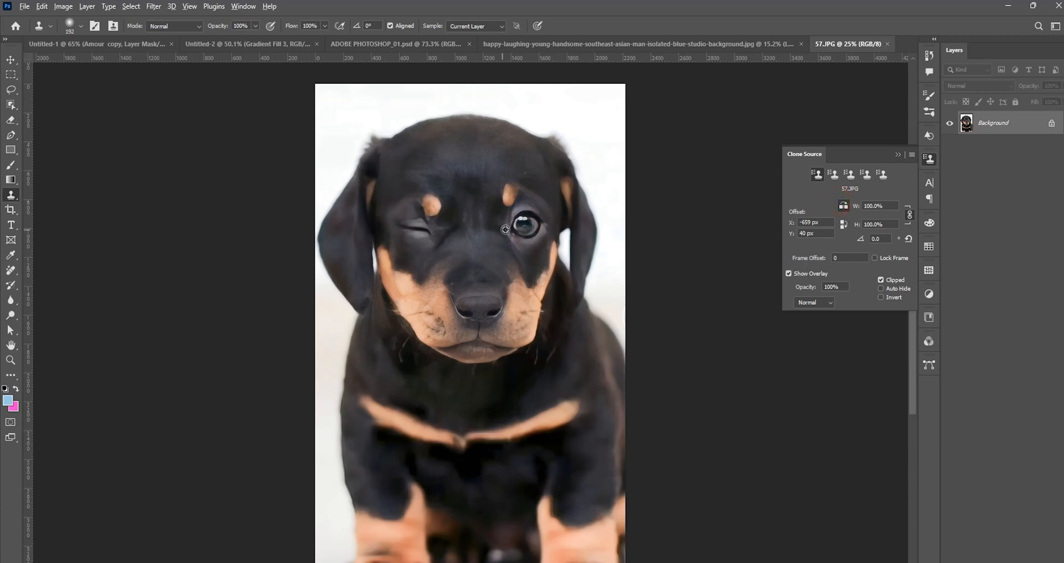
With the clone source flipped horizontally, sample the open eye's inner corner and paint a mirrored eye over the closed one.
{"action": "left_click", "coordinate": [509, 226], "text": "alt"}
{"action": "mouse_move", "coordinate": [443, 228]}
{"action": "left_mouse_down"}
{"action": "mouse_move", "coordinate": [396, 229]}
{"action": "mouse_move", "coordinate": [427, 211]}
{"action": "mouse_move", "coordinate": [449, 218]}
{"action": "mouse_move", "coordinate": [449, 232]}
{"action": "mouse_move", "coordinate": [405, 244]}
{"action": "mouse_move", "coordinate": [463, 245]}
{"action": "mouse_move", "coordinate": [472, 222]}
{"action": "left_mouse_up"}
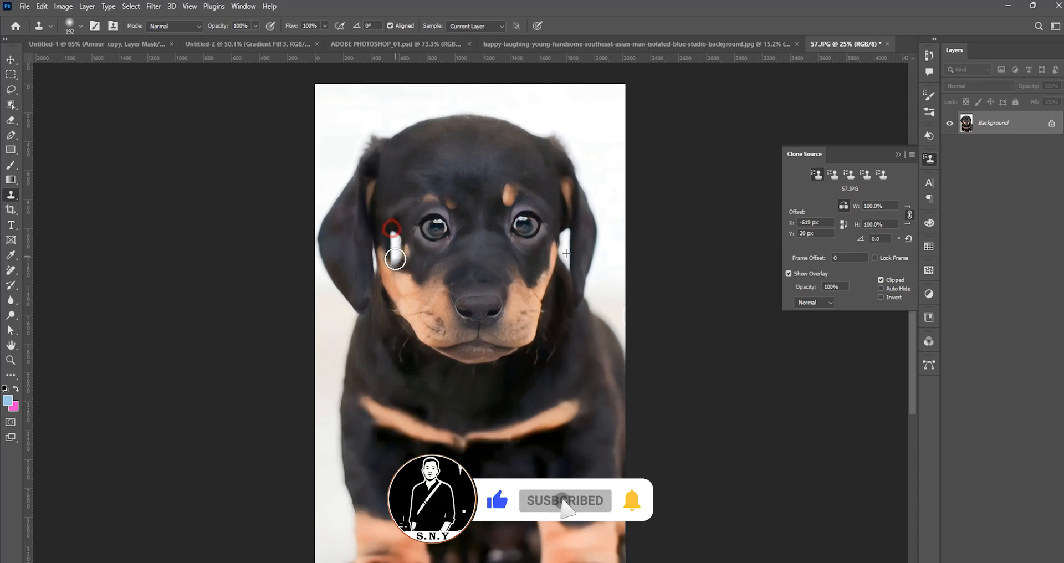
{"action": "key", "text": "ctrl+z"}
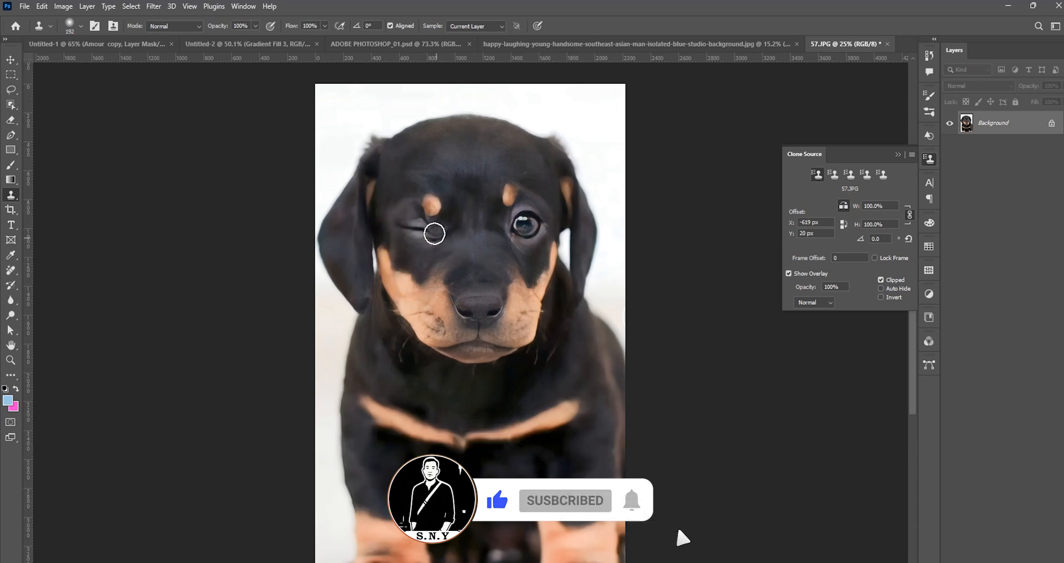
{"action": "left_click_drag", "start_coordinate": [433, 230], "coordinate": [429, 239]}
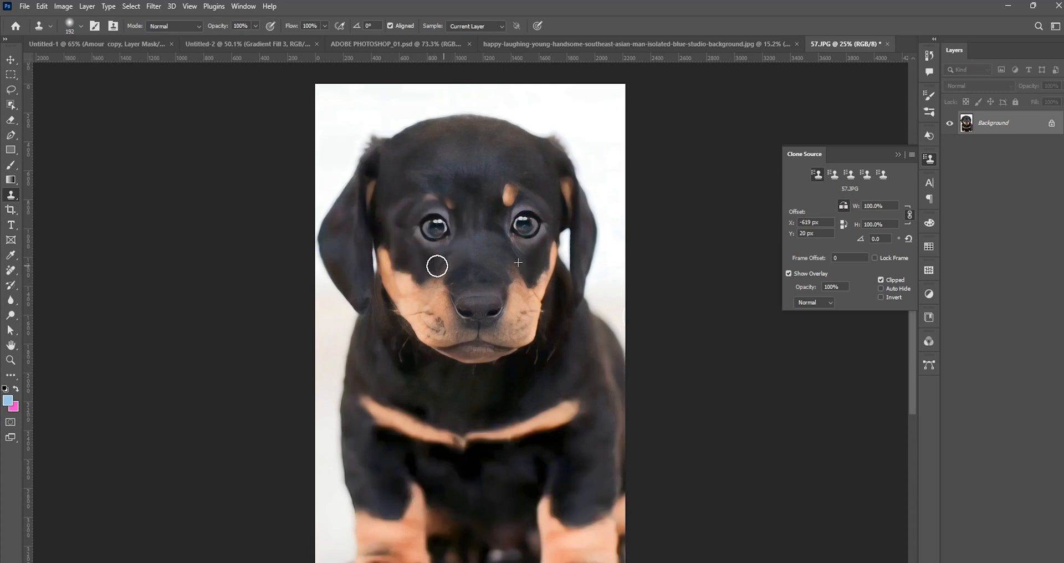
{"action": "left_click_drag", "start_coordinate": [517, 264], "coordinate": [503, 283]}
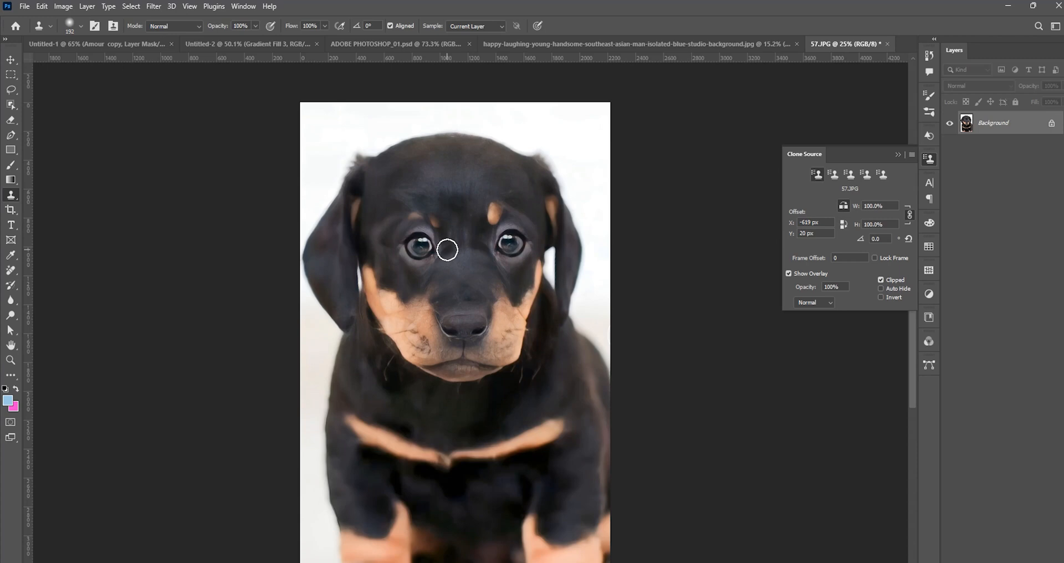
Return to the document with the three men and switch to the Pattern Stamp Tool.
{"action": "left_click", "coordinate": [560, 45]}
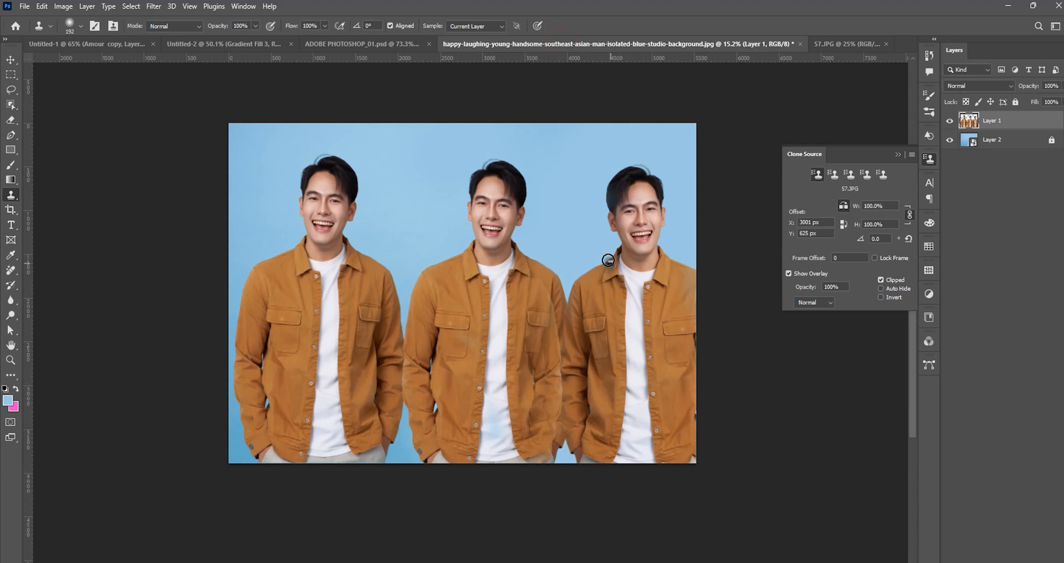
{"action": "right_click", "coordinate": [7, 195]}
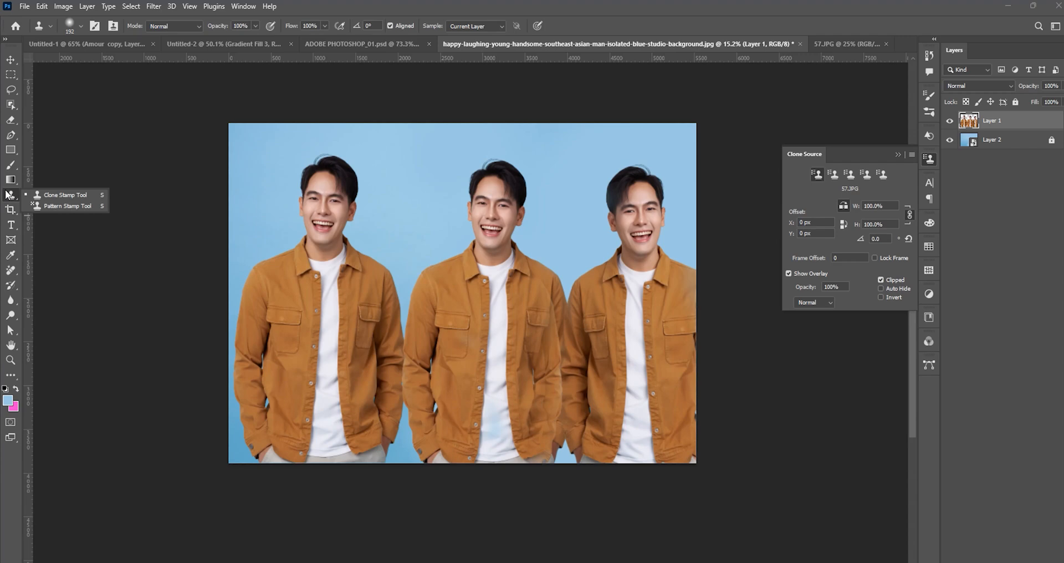
{"action": "left_click", "coordinate": [41, 206]}
Create a white 1920 x 1080 px document at 300 pixels/inch and collapse the Clone Source settings.
{"action": "right_click", "coordinate": [905, 53]}
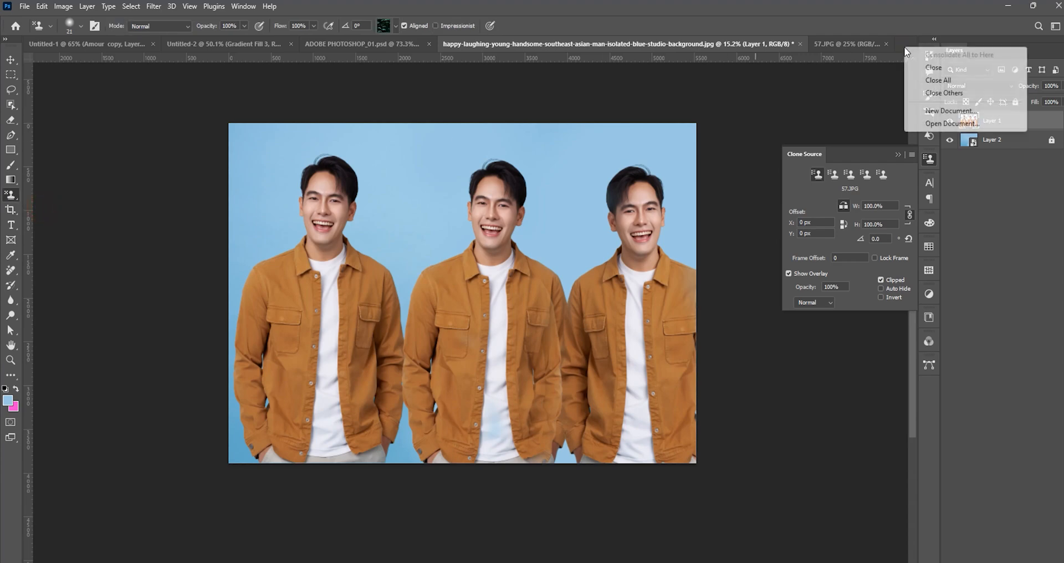
{"action": "left_click", "coordinate": [942, 108]}
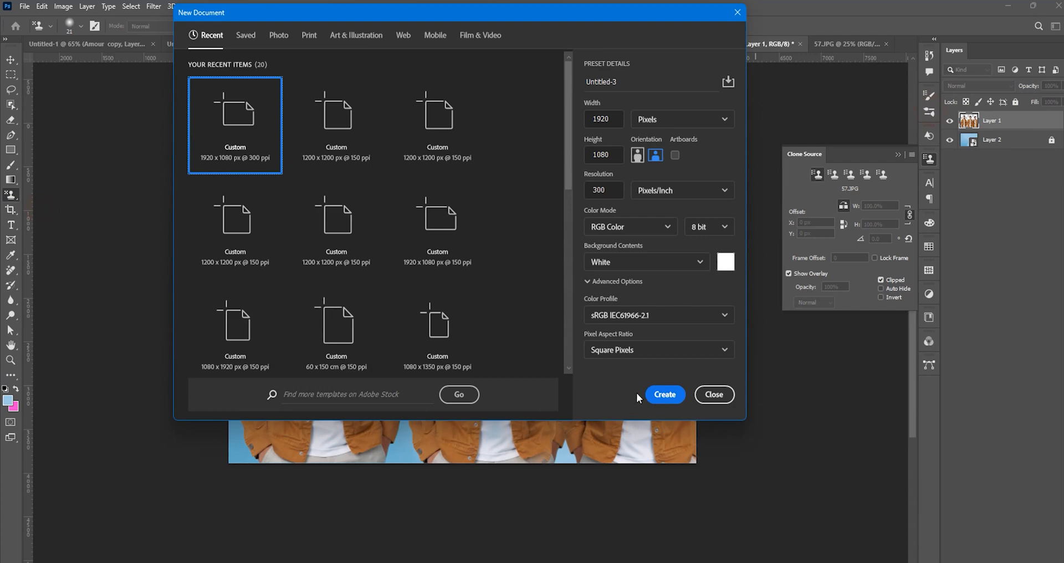
{"action": "left_click", "coordinate": [668, 395]}
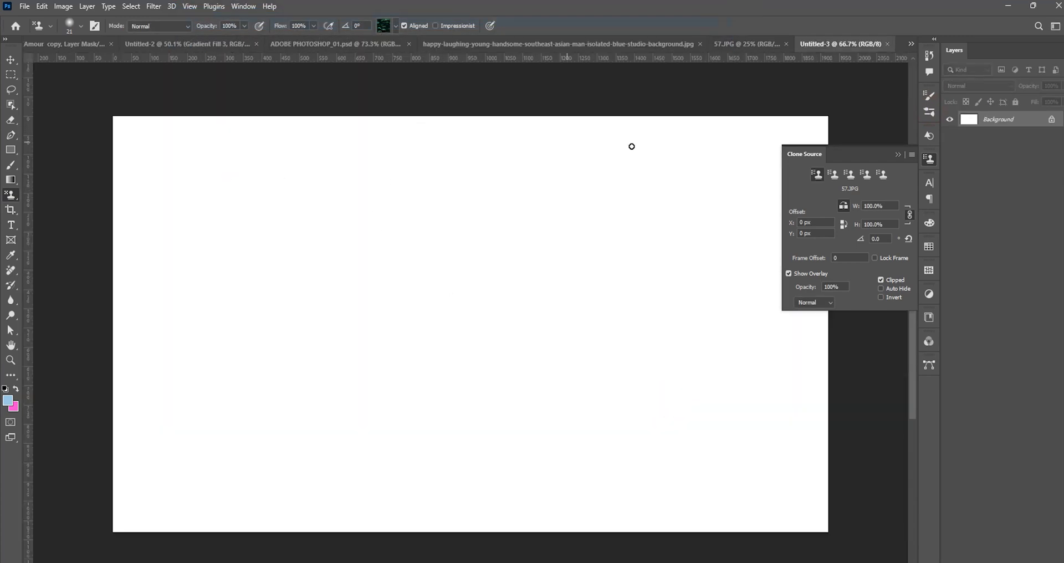
{"action": "left_click", "coordinate": [898, 156]}
Try a Pattern Stamp stroke across the blank canvas with a 75 px soft brush, and undo it.
{"action": "left_click_drag", "start_coordinate": [370, 249], "coordinate": [356, 251]}
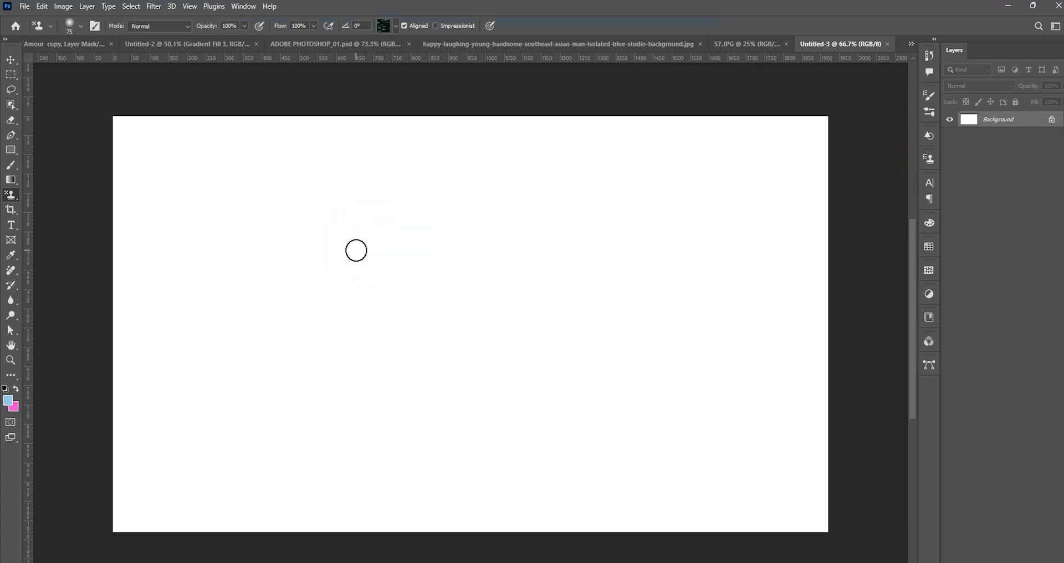
{"action": "mouse_move", "coordinate": [280, 268]}
{"action": "left_mouse_down"}
{"action": "mouse_move", "coordinate": [304, 427]}
{"action": "mouse_move", "coordinate": [285, 247]}
{"action": "mouse_move", "coordinate": [375, 241]}
{"action": "mouse_move", "coordinate": [418, 403]}
{"action": "mouse_move", "coordinate": [583, 308]}
{"action": "mouse_move", "coordinate": [562, 223]}
{"action": "left_mouse_up"}
{"action": "key", "text": "ctrl+z"}
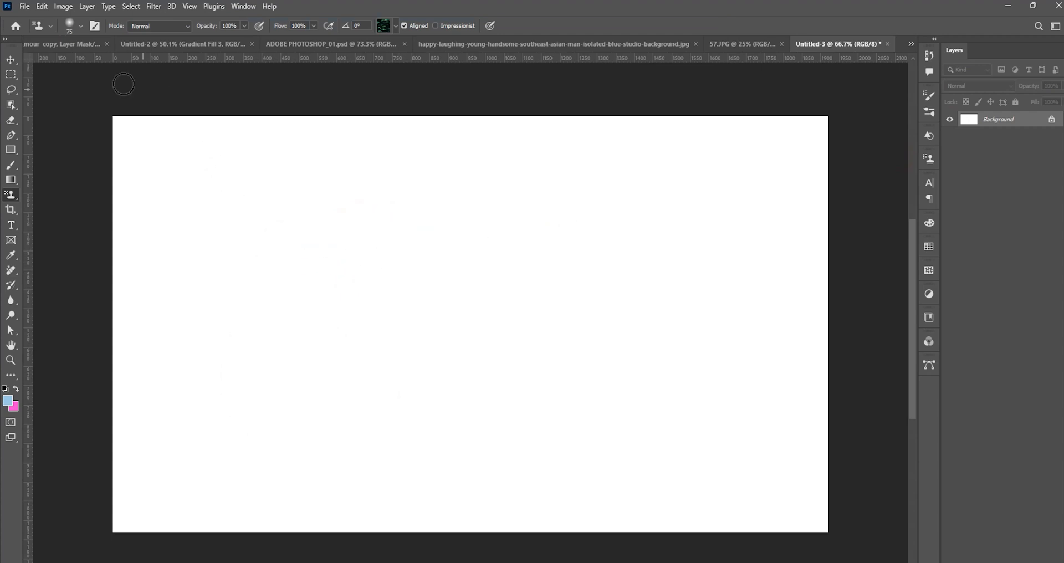
Try curved leaf-pattern strokes on the canvas with a hard 69 px Pattern Stamp brush, and undo them.
{"action": "left_click_drag", "start_coordinate": [374, 227], "coordinate": [370, 226]}
{"action": "mouse_move", "coordinate": [300, 227]}
{"action": "left_mouse_down"}
{"action": "mouse_move", "coordinate": [256, 380]}
{"action": "mouse_move", "coordinate": [374, 352]}
{"action": "mouse_move", "coordinate": [277, 354]}
{"action": "left_mouse_up"}
{"action": "mouse_move", "coordinate": [309, 228]}
{"action": "left_mouse_down"}
{"action": "mouse_move", "coordinate": [512, 284]}
{"action": "mouse_move", "coordinate": [465, 392]}
{"action": "left_mouse_up"}
{"action": "key", "text": "ctrl+z"}
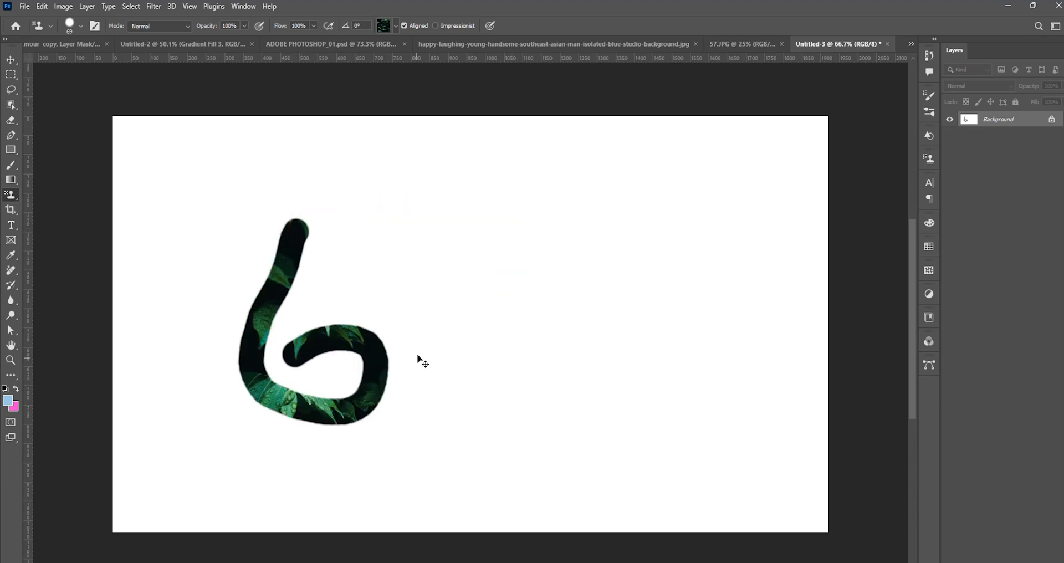
{"action": "key", "text": "ctrl+z"}
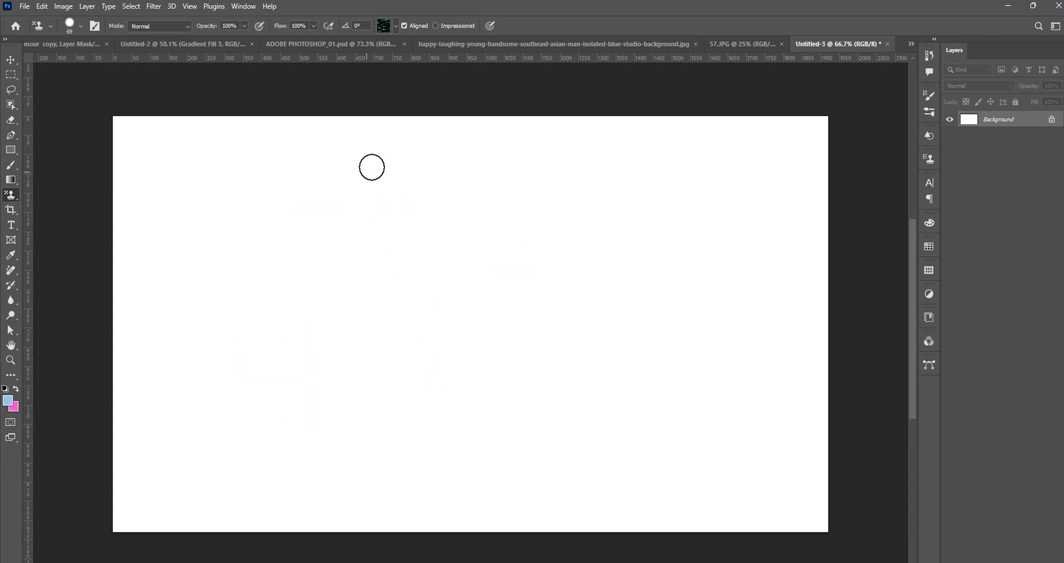
Browse the Water, GFX-Patterns1 and Grass pattern groups and choose the yellow-leaf Grass pattern for the Pattern Stamp.
{"action": "left_click", "coordinate": [397, 27]}
{"action": "left_click", "coordinate": [326, 99]}
{"action": "scroll", "coordinate": [341, 105], "scroll_direction": "down", "scroll_amount": 3}
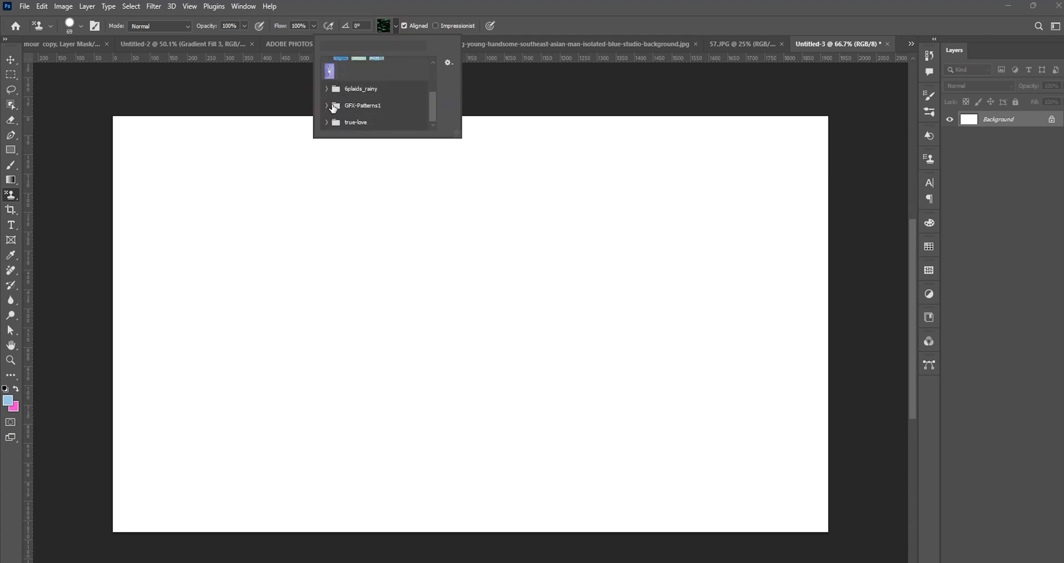
{"action": "left_click", "coordinate": [333, 107]}
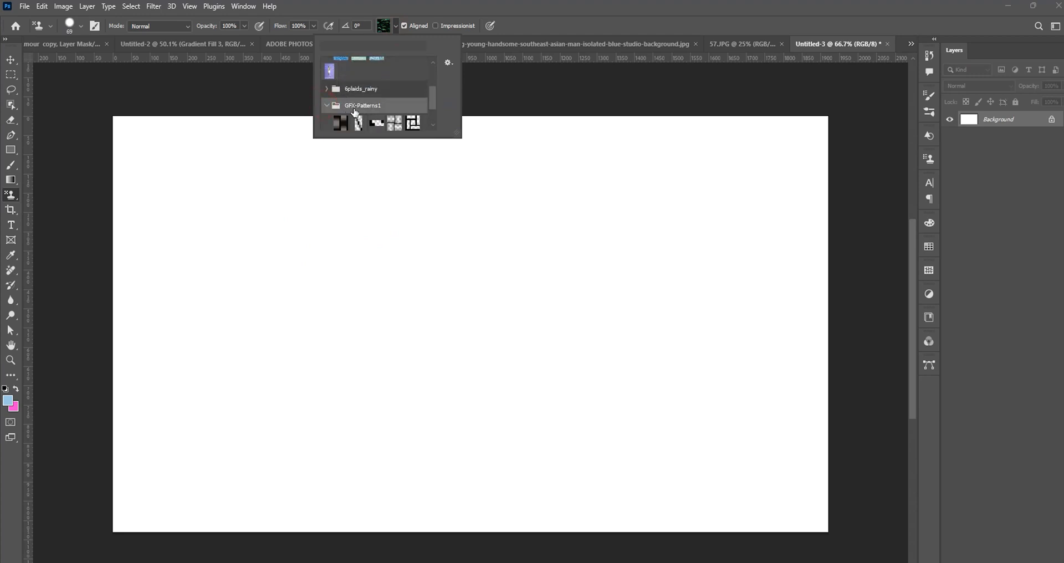
{"action": "scroll", "coordinate": [356, 114], "scroll_direction": "down", "scroll_amount": 2}
{"action": "scroll", "coordinate": [378, 115], "scroll_direction": "up", "scroll_amount": 3}
{"action": "scroll", "coordinate": [325, 125], "scroll_direction": "up", "scroll_amount": 3}
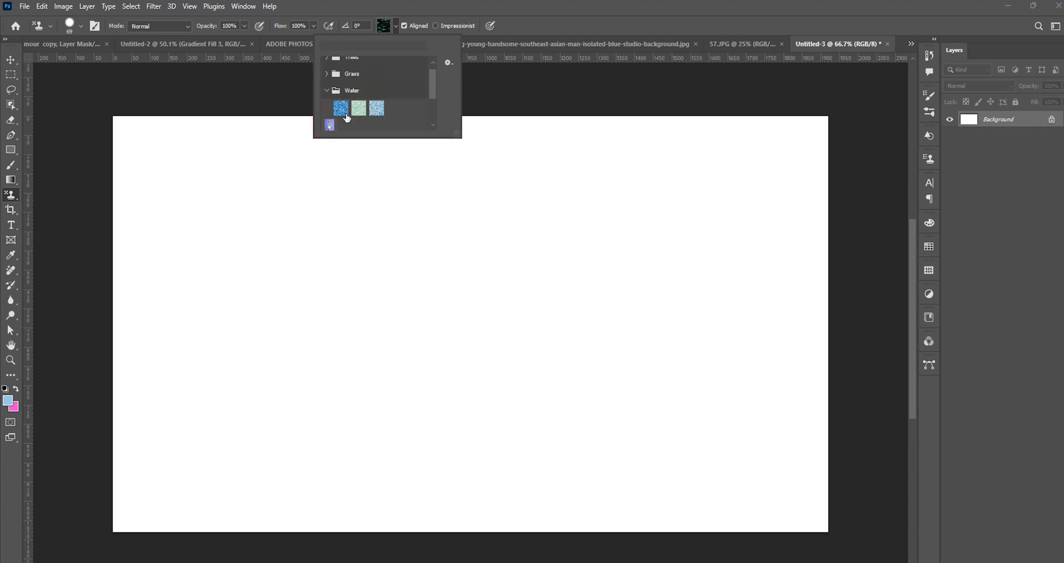
{"action": "left_click", "coordinate": [340, 84]}
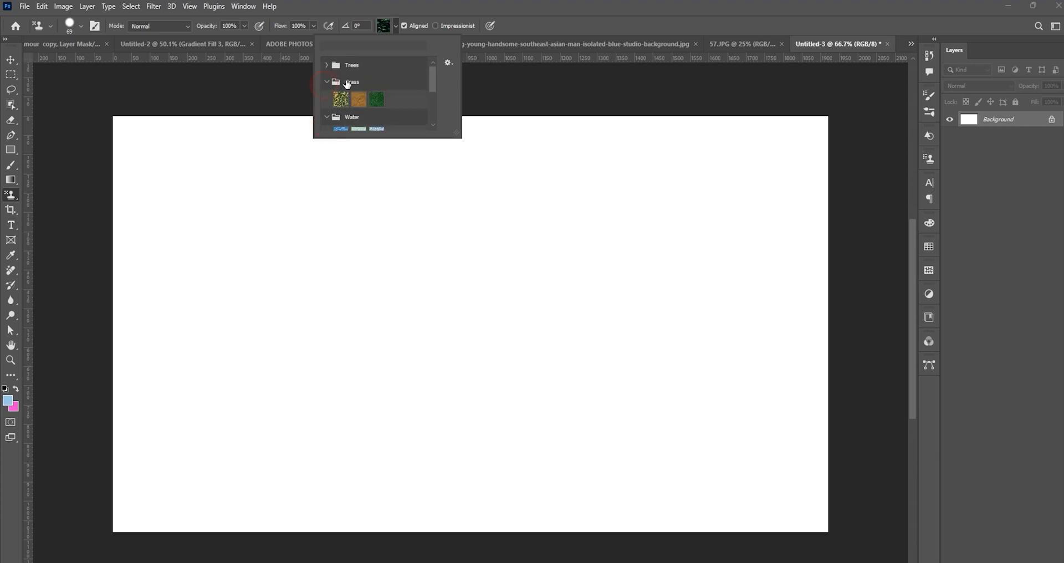
{"action": "left_click", "coordinate": [339, 90]}
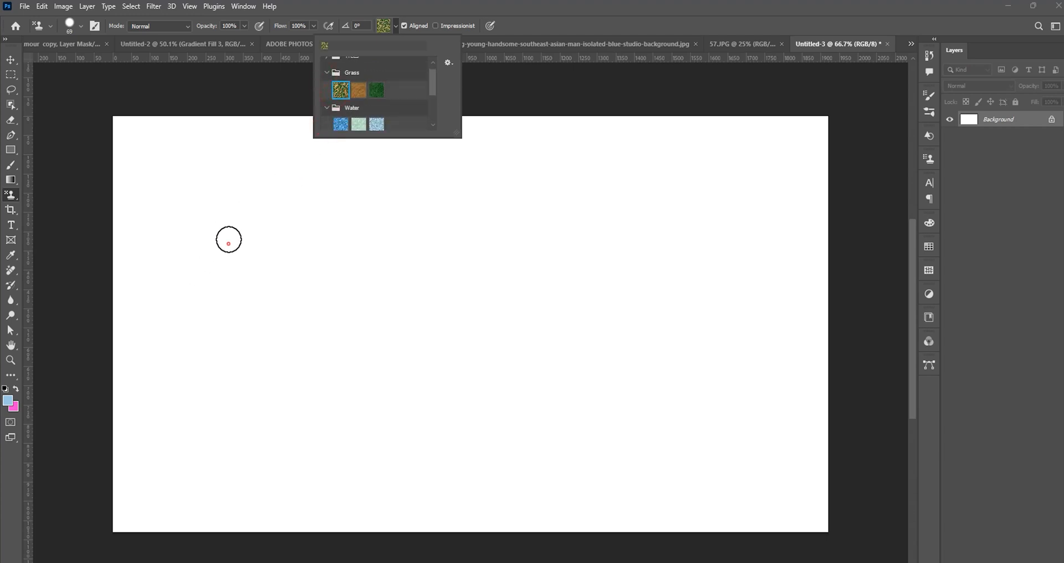
Try curved yellow-leaf pattern strokes on the canvas with the 69 px brush, Aligned on and Impressionist off.
{"action": "mouse_move", "coordinate": [228, 240]}
{"action": "left_mouse_down"}
{"action": "mouse_move", "coordinate": [218, 303]}
{"action": "mouse_move", "coordinate": [229, 393]}
{"action": "mouse_move", "coordinate": [292, 381]}
{"action": "mouse_move", "coordinate": [269, 343]}
{"action": "mouse_move", "coordinate": [241, 361]}
{"action": "left_mouse_up"}
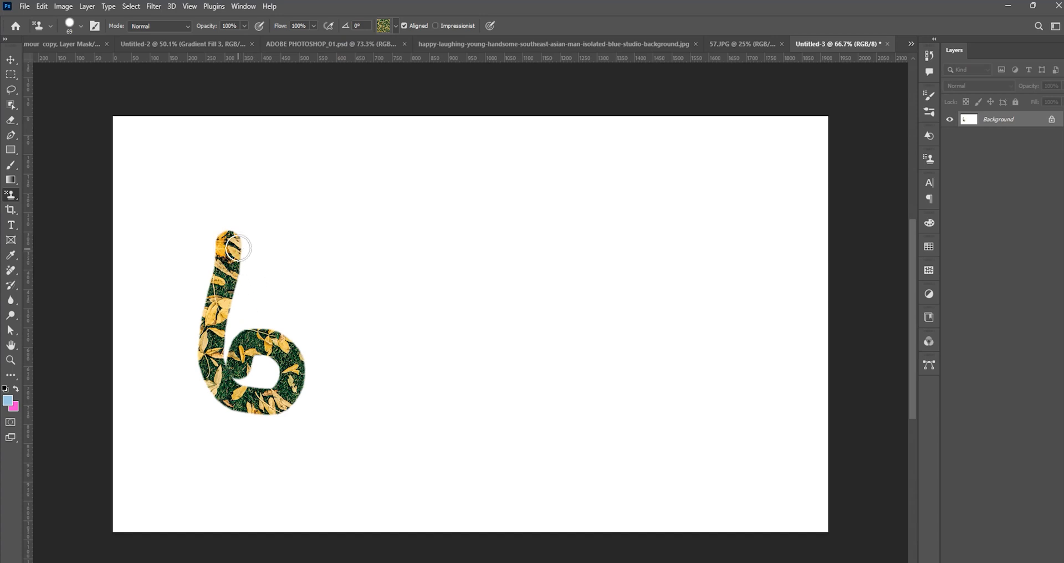
{"action": "mouse_move", "coordinate": [239, 248]}
{"action": "left_mouse_down"}
{"action": "mouse_move", "coordinate": [291, 223]}
{"action": "mouse_move", "coordinate": [364, 244]}
{"action": "left_mouse_up"}
{"action": "mouse_move", "coordinate": [307, 145]}
{"action": "left_mouse_down"}
{"action": "mouse_move", "coordinate": [382, 138]}
{"action": "mouse_move", "coordinate": [391, 86]}
{"action": "left_mouse_up"}
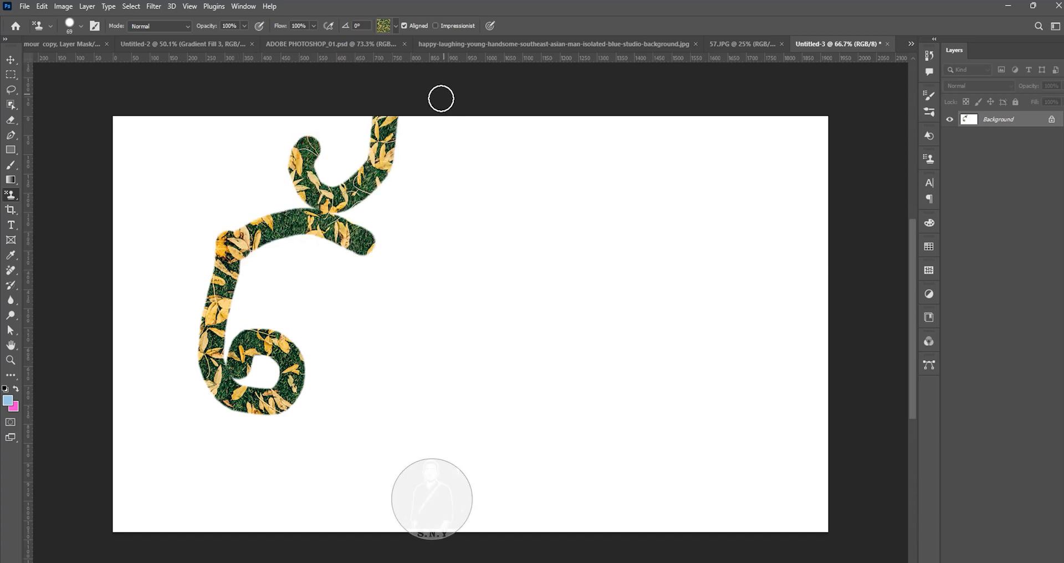
Enable Impressionist and try more curved strokes of the yellow-leaf pattern beside the first shape.
{"action": "left_click", "coordinate": [436, 26]}
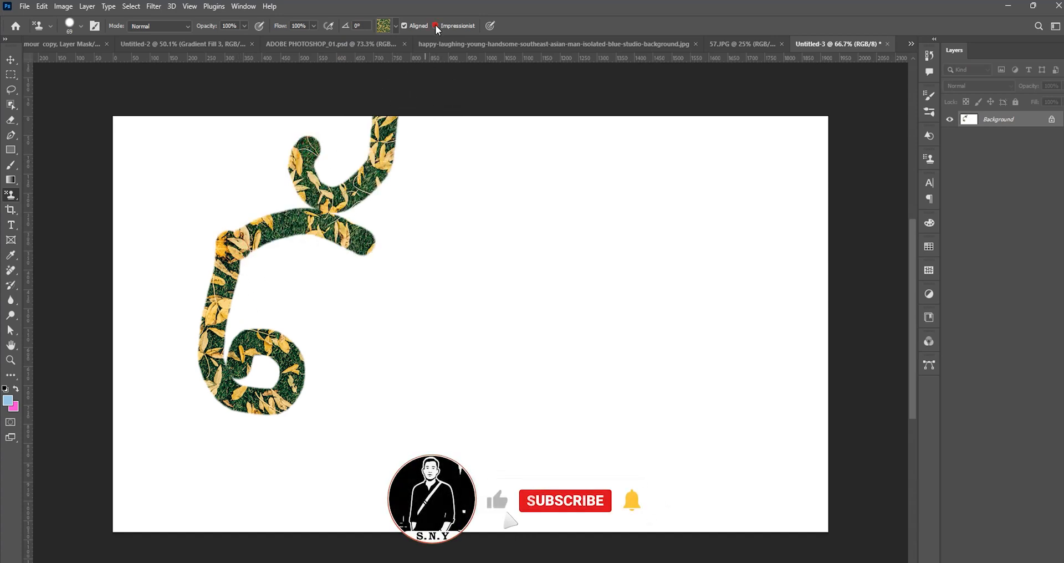
{"action": "mouse_move", "coordinate": [454, 225]}
{"action": "left_mouse_down"}
{"action": "mouse_move", "coordinate": [434, 413]}
{"action": "mouse_move", "coordinate": [474, 373]}
{"action": "mouse_move", "coordinate": [454, 372]}
{"action": "mouse_move", "coordinate": [581, 260]}
{"action": "left_mouse_up"}
{"action": "left_click_drag", "start_coordinate": [452, 141], "coordinate": [584, 78]}
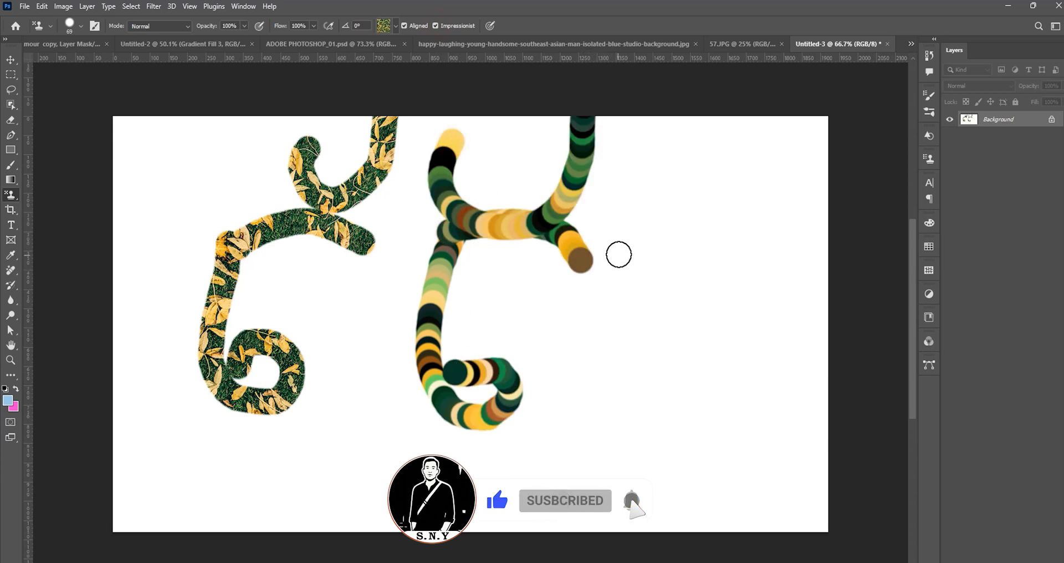
{"action": "mouse_move", "coordinate": [618, 254]}
{"action": "left_mouse_down"}
{"action": "mouse_move", "coordinate": [739, 471]}
{"action": "mouse_move", "coordinate": [648, 214]}
{"action": "mouse_move", "coordinate": [743, 224]}
{"action": "left_mouse_up"}
{"action": "mouse_move", "coordinate": [737, 381]}
{"action": "left_mouse_down"}
{"action": "mouse_move", "coordinate": [726, 344]}
{"action": "mouse_move", "coordinate": [810, 338]}
{"action": "left_mouse_up"}
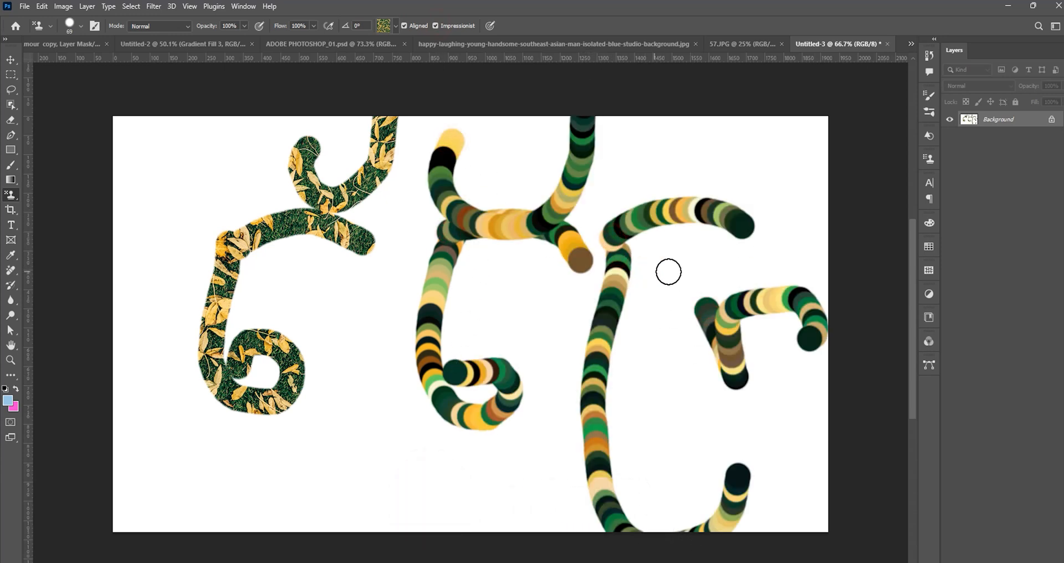
{"action": "left_click_drag", "start_coordinate": [825, 252], "coordinate": [713, 301]}
Undo all the plain and Impressionist leaf-pattern strokes, back to the blank canvas.
{"action": "key", "text": "ctrl+z"}
{"action": "key", "text": "ctrl+z"}
{"action": "key", "text": "ctrl+z"}
{"action": "key", "text": "ctrl+z"}
{"action": "key", "text": "ctrl+z"}
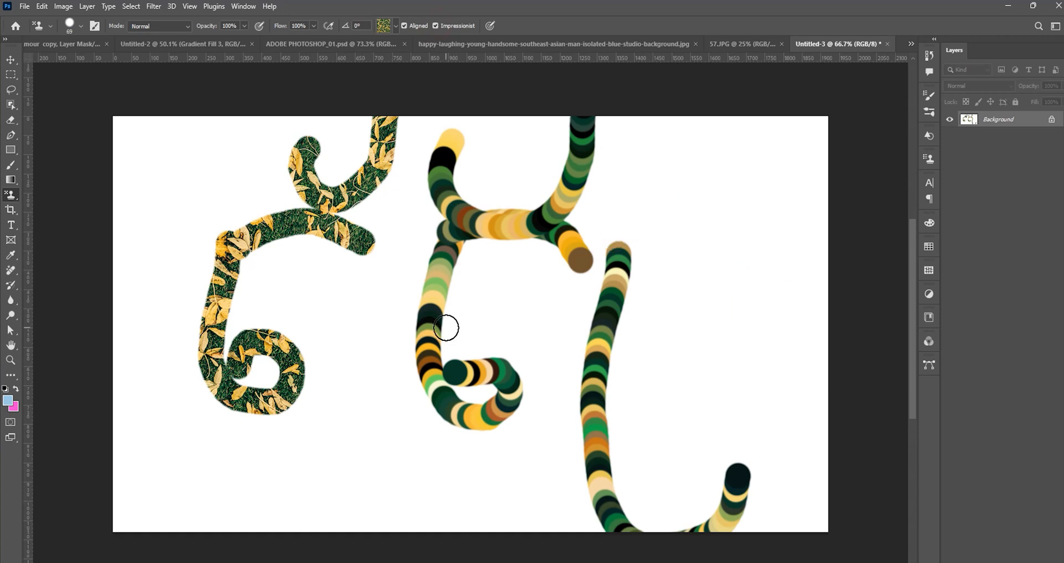
{"action": "key", "text": "ctrl+z"}
{"action": "key", "text": "ctrl+z"}
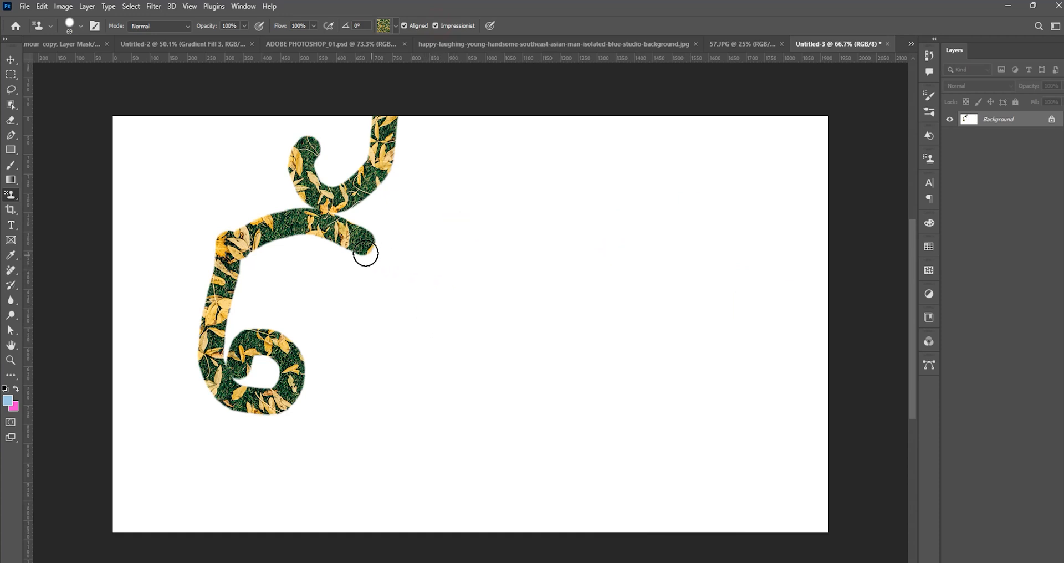
{"action": "key", "text": "ctrl+z"}
{"action": "key", "text": "ctrl+z"}
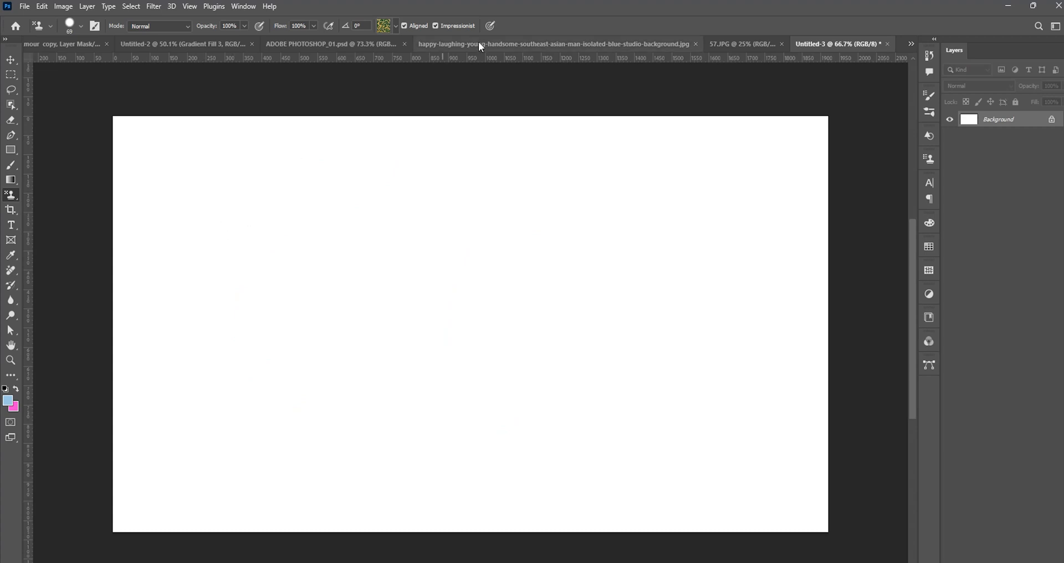
Disable Impressionist and try a looped character and a mark above it in the plain yellow-leaf pattern.
{"action": "left_click", "coordinate": [435, 25]}
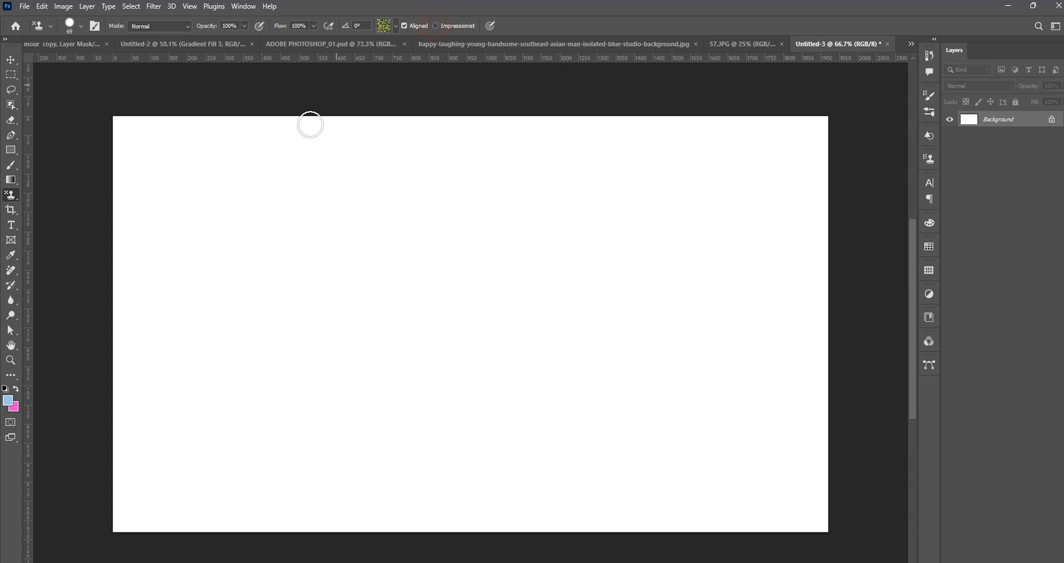
{"action": "mouse_move", "coordinate": [237, 209]}
{"action": "left_mouse_down"}
{"action": "mouse_move", "coordinate": [229, 396]}
{"action": "mouse_move", "coordinate": [247, 341]}
{"action": "left_mouse_up"}
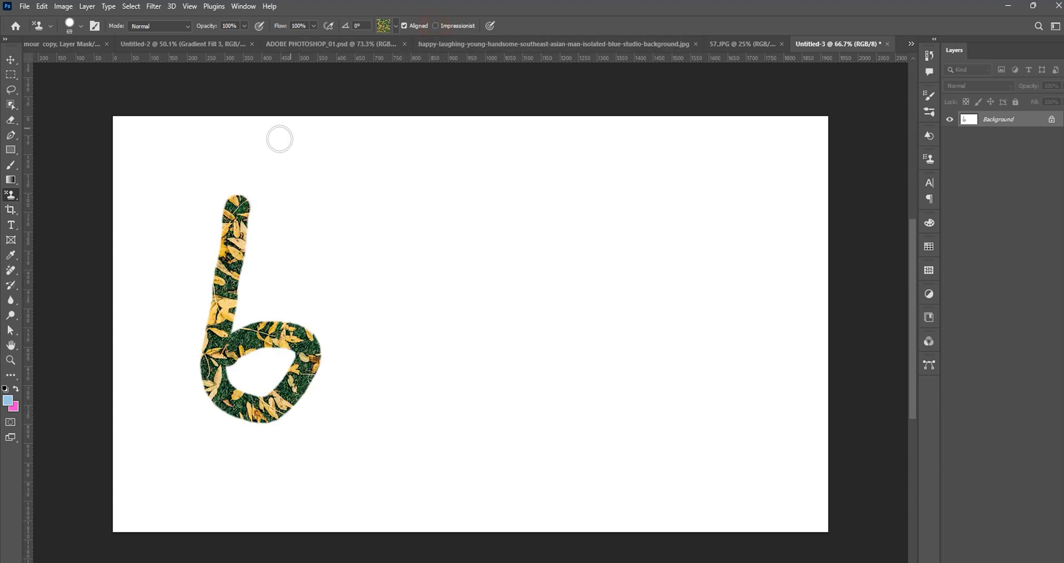
{"action": "left_click_drag", "start_coordinate": [236, 204], "coordinate": [333, 192]}
{"action": "left_click_drag", "start_coordinate": [292, 147], "coordinate": [357, 124]}
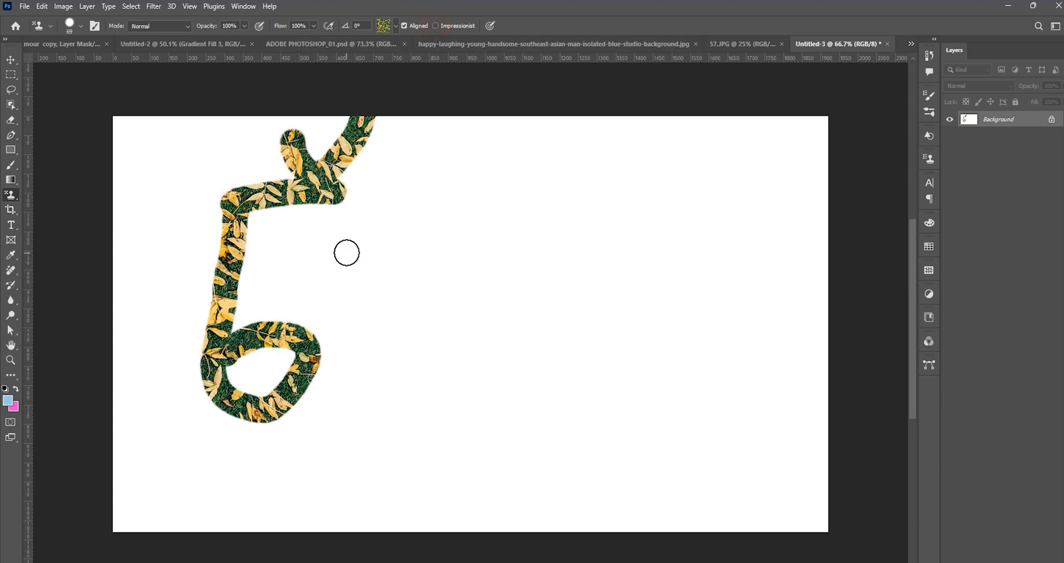
Enable Impressionist again and try matching character strokes beside the plain leaf-pattern character.
{"action": "left_click", "coordinate": [438, 25]}
{"action": "mouse_move", "coordinate": [446, 201]}
{"action": "left_mouse_down"}
{"action": "mouse_move", "coordinate": [426, 301]}
{"action": "mouse_move", "coordinate": [444, 348]}
{"action": "left_mouse_up"}
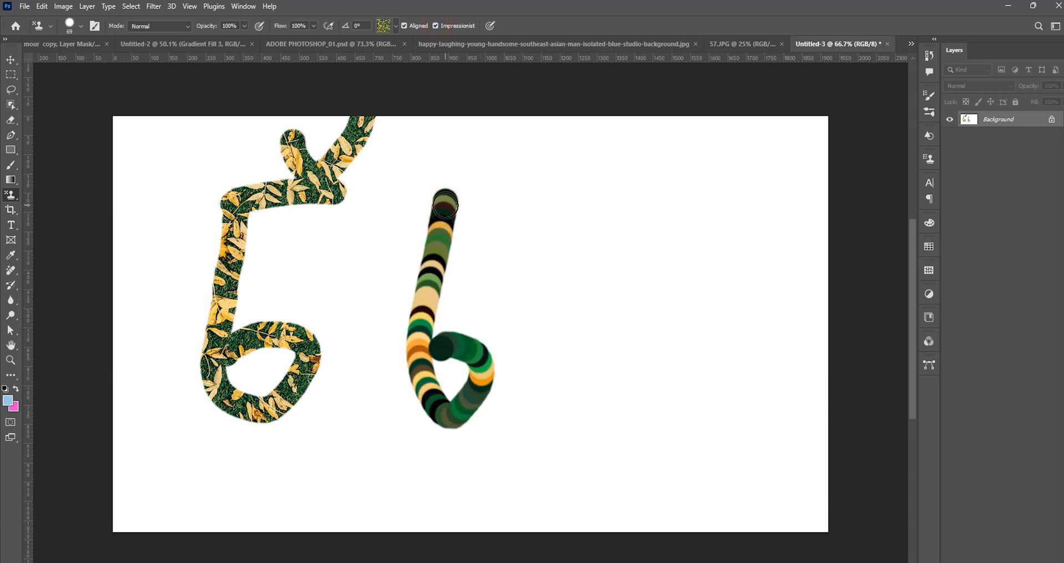
{"action": "mouse_move", "coordinate": [443, 199]}
{"action": "left_mouse_down"}
{"action": "mouse_move", "coordinate": [491, 189]}
{"action": "mouse_move", "coordinate": [557, 200]}
{"action": "left_mouse_up"}
{"action": "left_click_drag", "start_coordinate": [502, 137], "coordinate": [575, 91]}
{"action": "mouse_move", "coordinate": [613, 191]}
{"action": "left_mouse_down"}
{"action": "mouse_move", "coordinate": [571, 530]}
{"action": "mouse_move", "coordinate": [719, 531]}
{"action": "mouse_move", "coordinate": [776, 179]}
{"action": "left_mouse_up"}
{"action": "mouse_move", "coordinate": [739, 236]}
{"action": "left_mouse_down"}
{"action": "mouse_move", "coordinate": [736, 315]}
{"action": "mouse_move", "coordinate": [832, 285]}
{"action": "mouse_move", "coordinate": [835, 228]}
{"action": "left_mouse_up"}
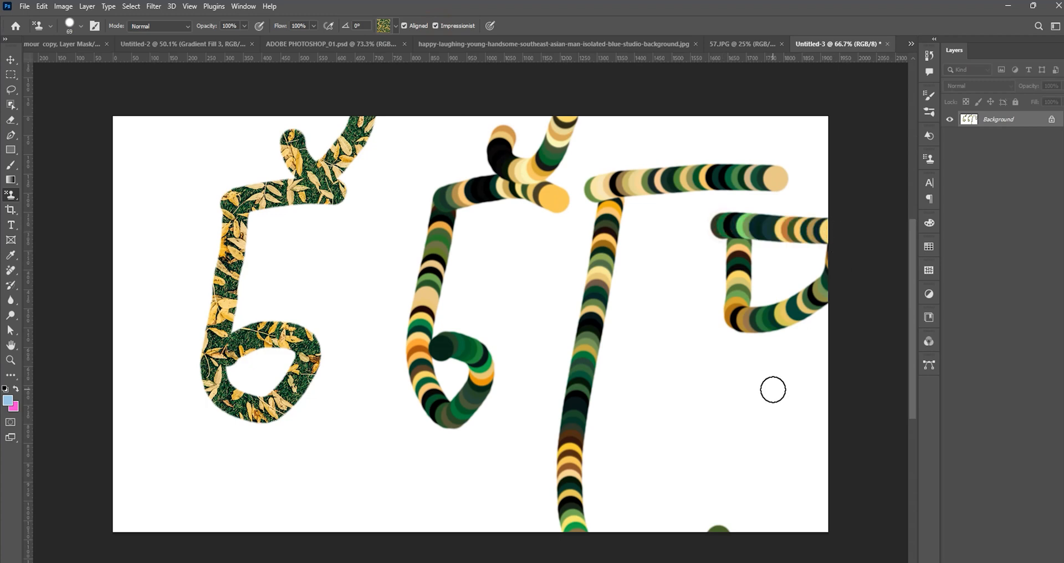
Undo the comparison strokes until the canvas is blank.
{"action": "key", "text": "ctrl+z"}
{"action": "key", "text": "ctrl+z"}
{"action": "key", "text": "ctrl+z"}
{"action": "key", "text": "ctrl+z"}
{"action": "key", "text": "ctrl+z"}
{"action": "key", "text": "ctrl+z"}
{"action": "key", "text": "ctrl+z"}
{"action": "key", "text": "ctrl+z"}
{"action": "key", "text": "ctrl+z"}
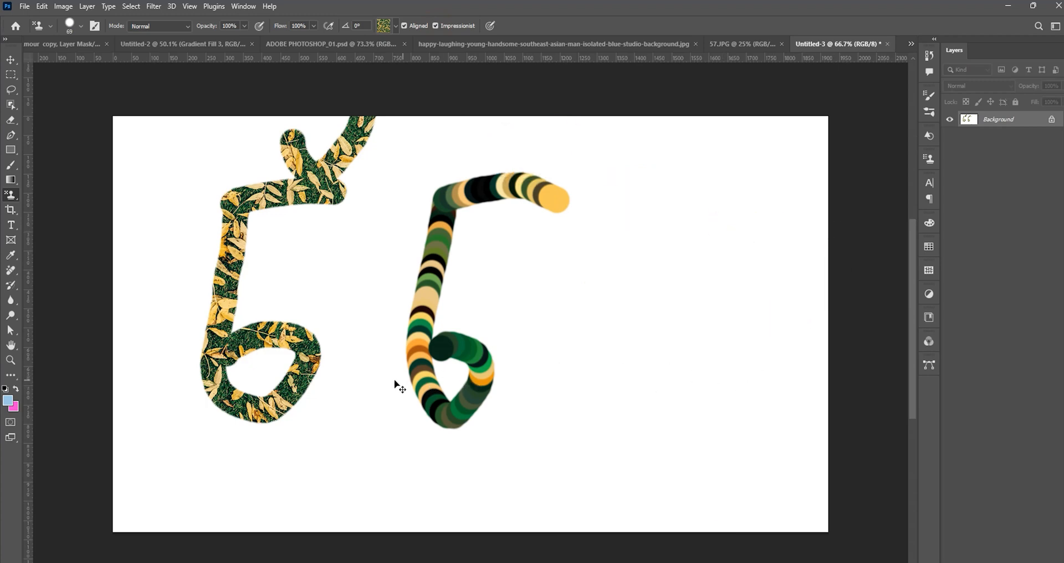
{"action": "key", "text": "ctrl+z"}
{"action": "key", "text": "ctrl+z"}
{"action": "key", "text": "ctrl+z"}
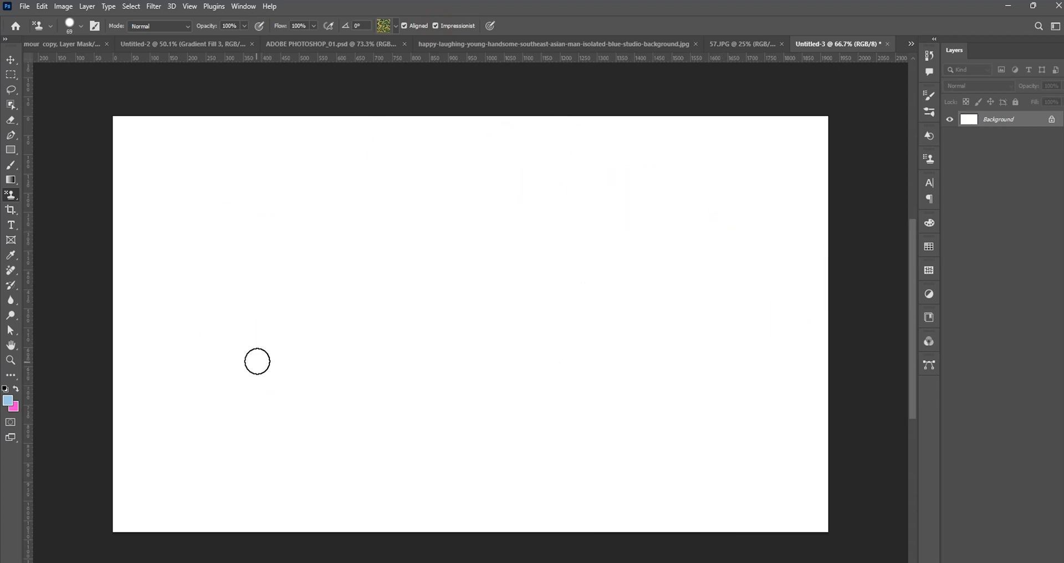
Try a series of curved character strokes across the blank canvas with Impressionist enabled.
{"action": "mouse_move", "coordinate": [251, 292]}
{"action": "left_mouse_down"}
{"action": "mouse_move", "coordinate": [225, 401]}
{"action": "mouse_move", "coordinate": [275, 442]}
{"action": "mouse_move", "coordinate": [321, 408]}
{"action": "mouse_move", "coordinate": [290, 381]}
{"action": "mouse_move", "coordinate": [254, 386]}
{"action": "mouse_move", "coordinate": [267, 284]}
{"action": "mouse_move", "coordinate": [335, 263]}
{"action": "left_mouse_up"}
{"action": "mouse_move", "coordinate": [313, 197]}
{"action": "left_mouse_down"}
{"action": "mouse_move", "coordinate": [391, 181]}
{"action": "mouse_move", "coordinate": [339, 112]}
{"action": "left_mouse_up"}
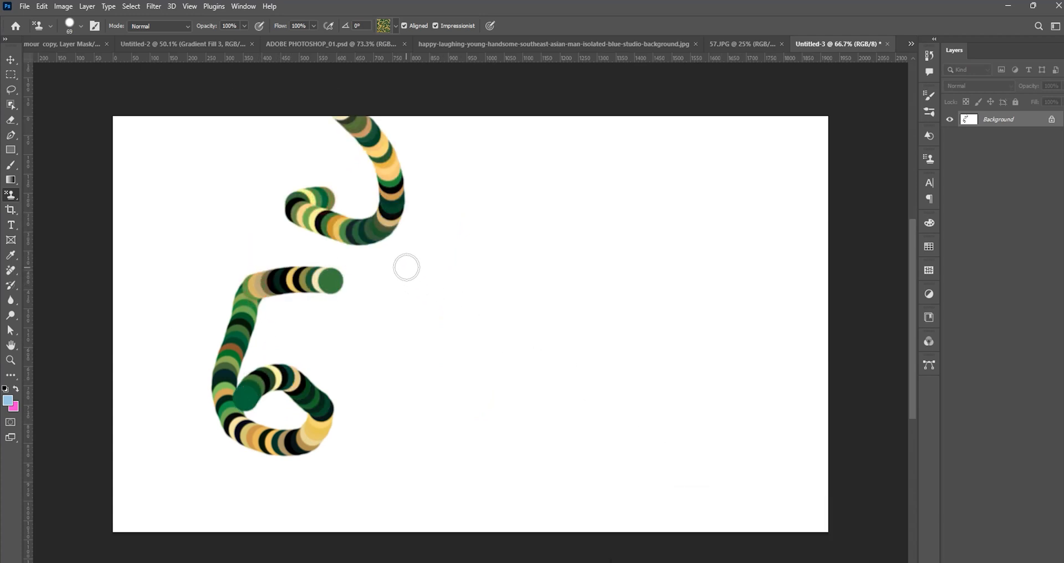
{"action": "mouse_move", "coordinate": [404, 256]}
{"action": "left_mouse_down"}
{"action": "mouse_move", "coordinate": [403, 488]}
{"action": "mouse_move", "coordinate": [554, 499]}
{"action": "mouse_move", "coordinate": [477, 226]}
{"action": "mouse_move", "coordinate": [490, 232]}
{"action": "left_mouse_up"}
{"action": "mouse_move", "coordinate": [496, 291]}
{"action": "left_mouse_down"}
{"action": "mouse_move", "coordinate": [522, 373]}
{"action": "mouse_move", "coordinate": [472, 347]}
{"action": "mouse_move", "coordinate": [636, 318]}
{"action": "mouse_move", "coordinate": [680, 362]}
{"action": "mouse_move", "coordinate": [656, 231]}
{"action": "left_mouse_up"}
{"action": "mouse_move", "coordinate": [546, 281]}
{"action": "left_mouse_down"}
{"action": "mouse_move", "coordinate": [546, 269]}
{"action": "mouse_move", "coordinate": [603, 250]}
{"action": "left_mouse_up"}
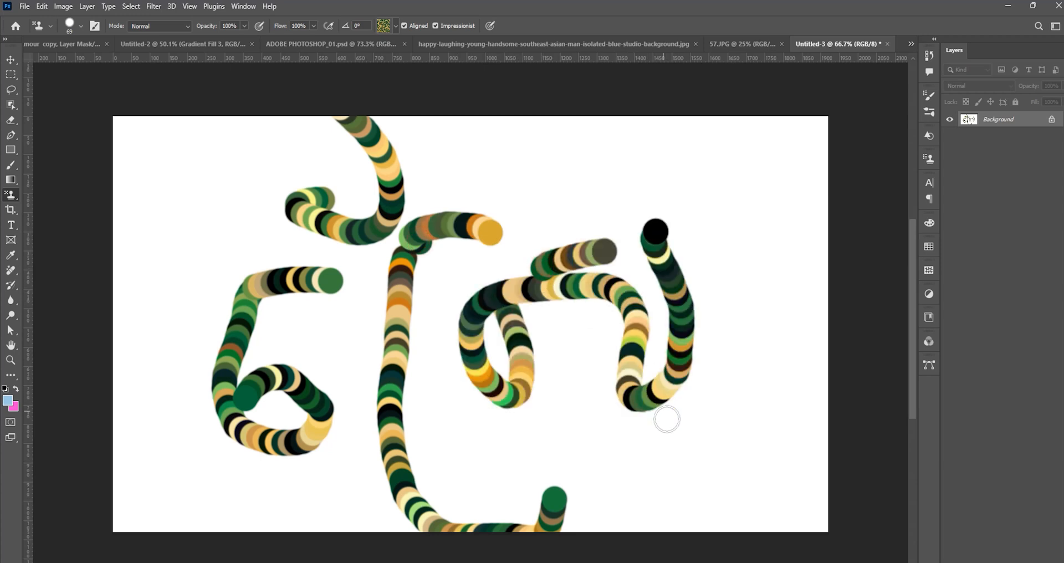
Undo the whole series of Impressionist character strokes.
{"action": "key", "text": "ctrl+z"}
{"action": "key", "text": "ctrl+z"}
{"action": "key", "text": "ctrl+z"}
{"action": "key", "text": "ctrl+z"}
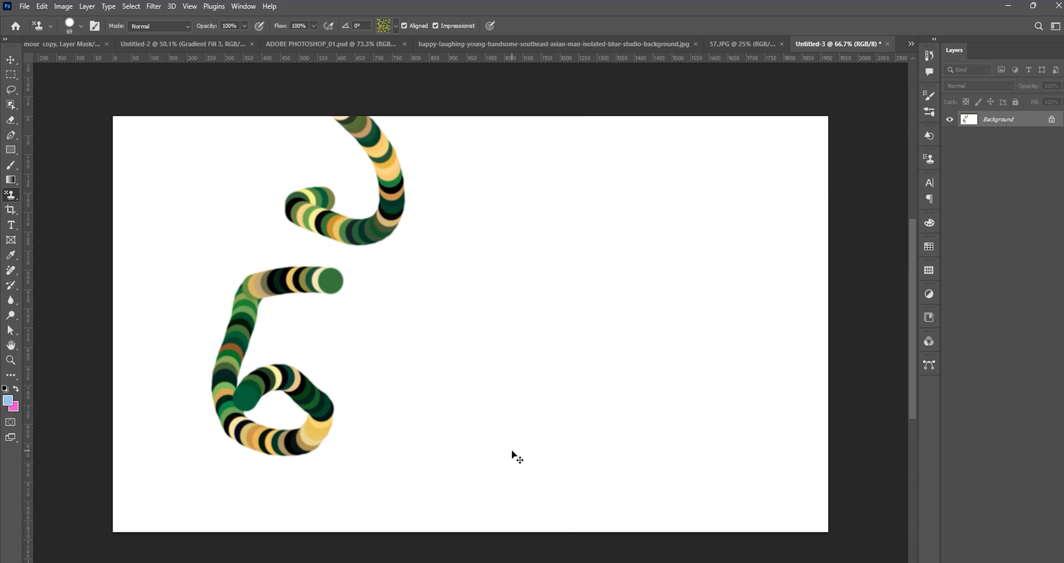
{"action": "key", "text": "ctrl+z"}
{"action": "key", "text": "ctrl+z"}
{"action": "key", "text": "ctrl+z"}
Choose the pale blue third pattern in the Water group, try one Impressionist stroke with it, and undo it.
{"action": "scroll", "coordinate": [330, 268], "scroll_direction": "down", "scroll_amount": 1}
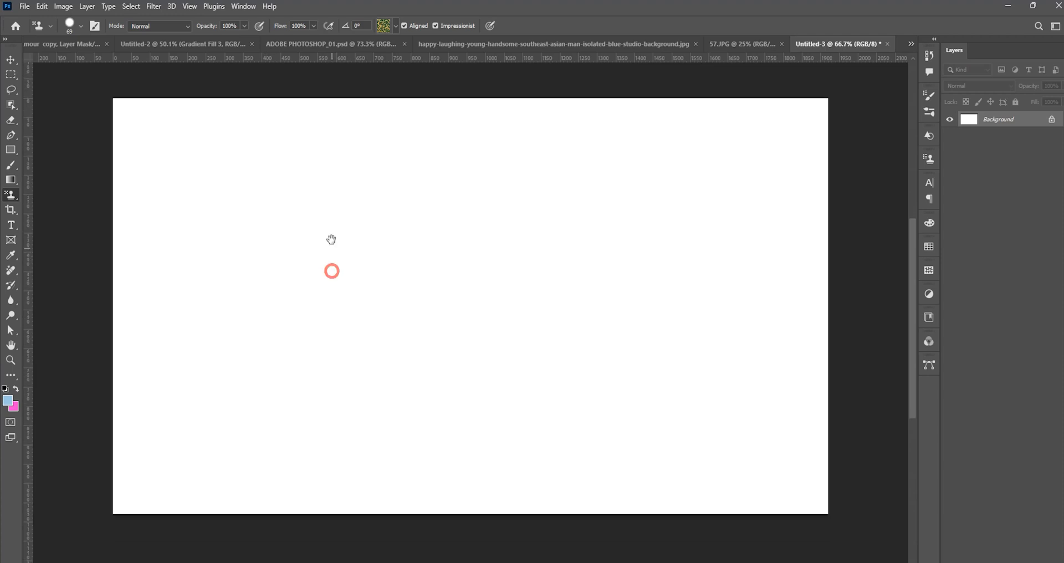
{"action": "left_click", "coordinate": [396, 26]}
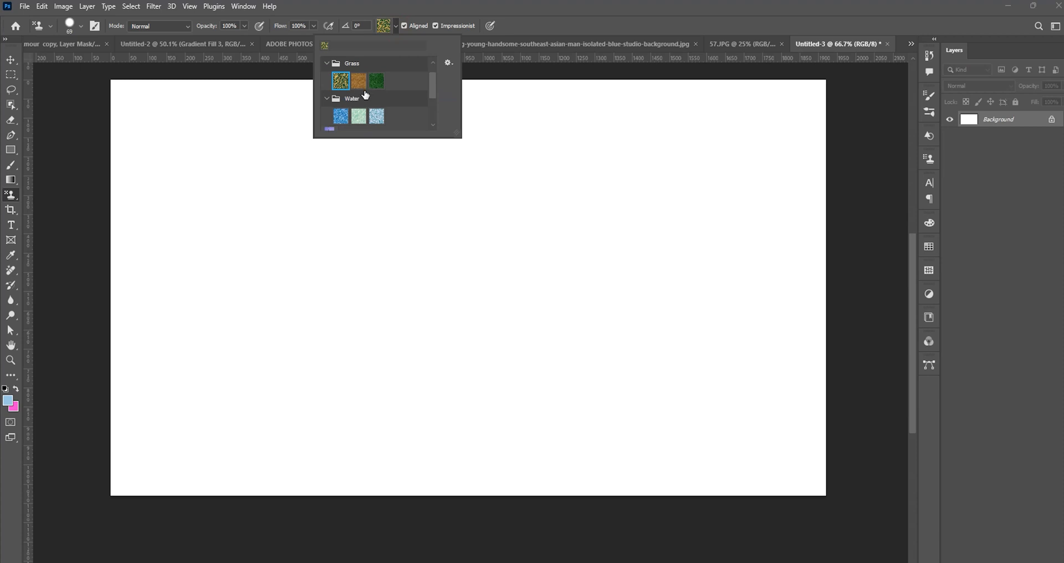
{"action": "scroll", "coordinate": [366, 96], "scroll_direction": "down", "scroll_amount": 1}
{"action": "left_click", "coordinate": [379, 107]}
{"action": "mouse_move", "coordinate": [240, 243]}
{"action": "left_mouse_down"}
{"action": "mouse_move", "coordinate": [227, 281]}
{"action": "mouse_move", "coordinate": [227, 403]}
{"action": "mouse_move", "coordinate": [296, 363]}
{"action": "mouse_move", "coordinate": [202, 373]}
{"action": "left_mouse_up"}
{"action": "key", "text": "ctrl+z"}
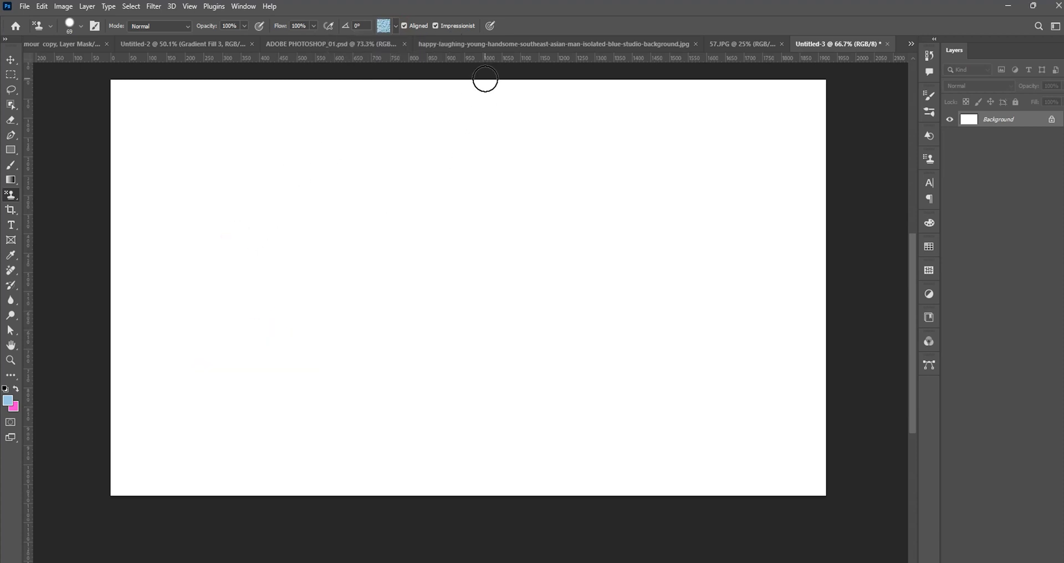
Disable Impressionist, try a curved water-pattern character on the Background layer, and undo it.
{"action": "left_click", "coordinate": [434, 26]}
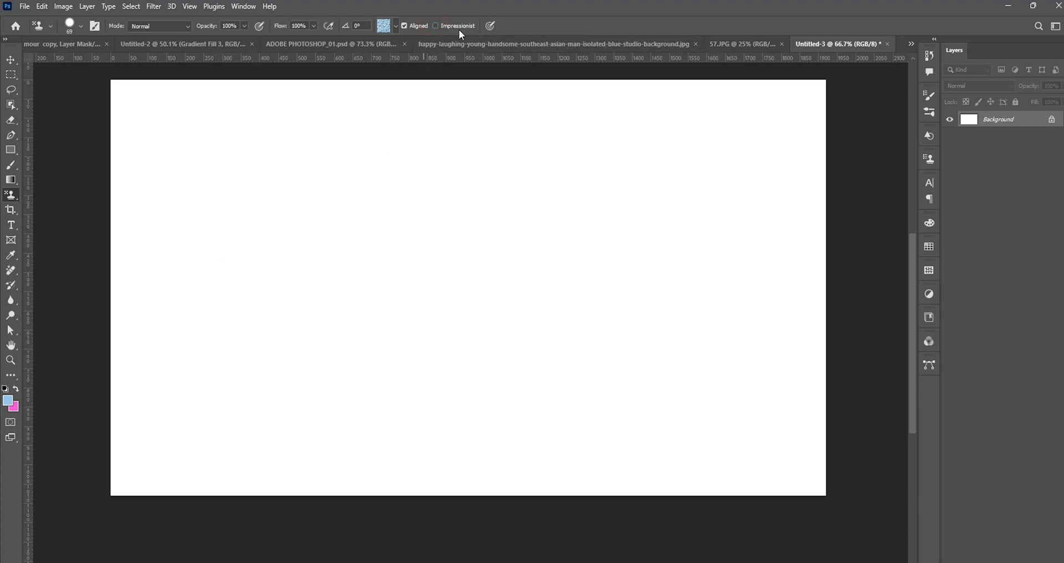
{"action": "mouse_move", "coordinate": [229, 208]}
{"action": "left_mouse_down"}
{"action": "mouse_move", "coordinate": [256, 373]}
{"action": "mouse_move", "coordinate": [245, 318]}
{"action": "mouse_move", "coordinate": [352, 180]}
{"action": "left_mouse_up"}
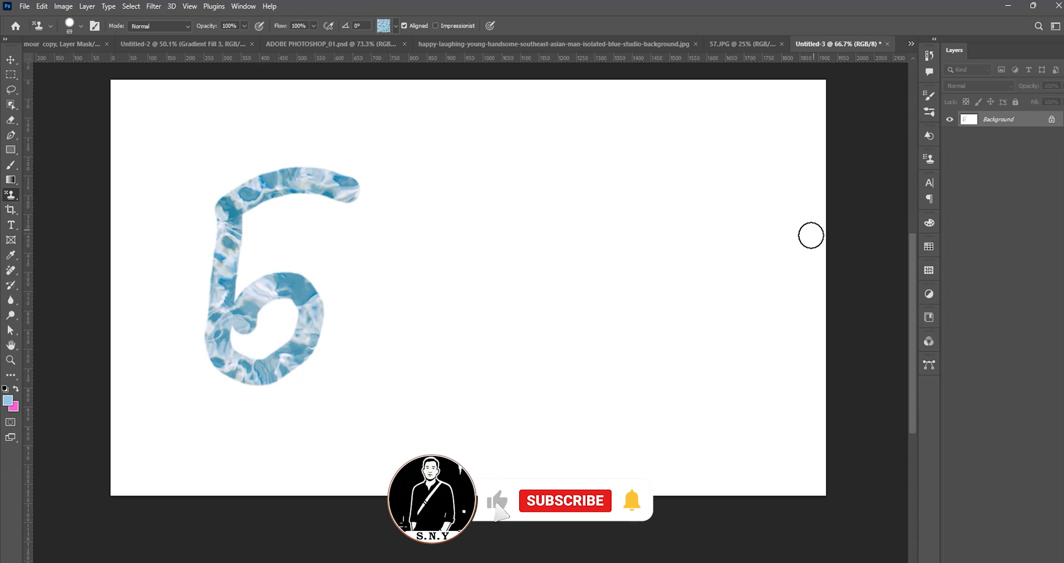
{"action": "key", "text": "ctrl+z"}
{"action": "key", "text": "ctrl+z"}
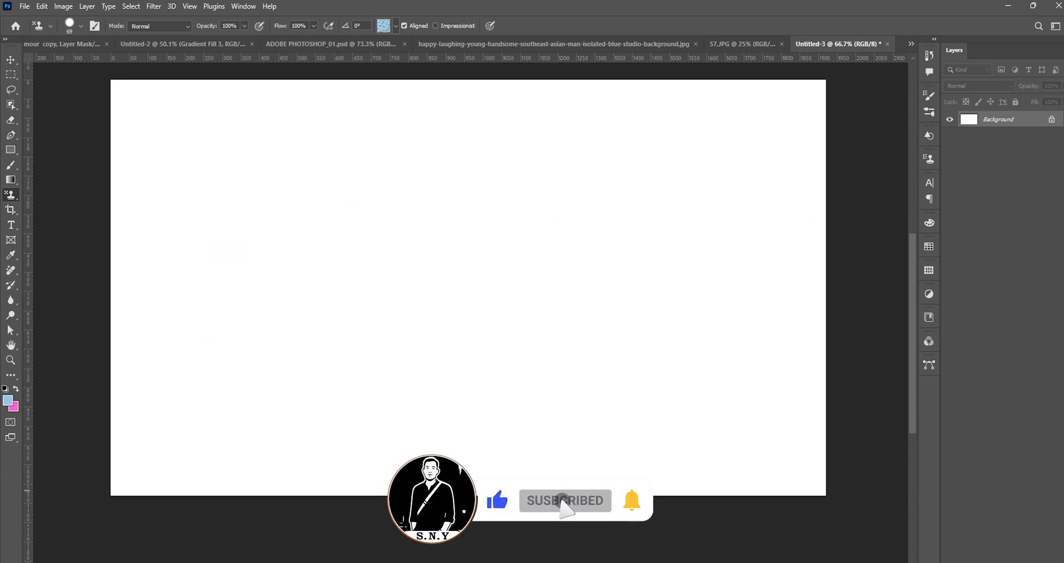
Add new layers above the Background and paint the first looped character and its upper mark in the water pattern.
{"action": "key", "text": "ctrl+shift+alt+n"}
{"action": "left_click", "coordinate": [225, 237]}
{"action": "mouse_move", "coordinate": [220, 262]}
{"action": "left_mouse_down"}
{"action": "mouse_move", "coordinate": [202, 341]}
{"action": "mouse_move", "coordinate": [257, 411]}
{"action": "mouse_move", "coordinate": [278, 346]}
{"action": "mouse_move", "coordinate": [217, 363]}
{"action": "left_mouse_up"}
{"action": "mouse_move", "coordinate": [219, 236]}
{"action": "left_mouse_down"}
{"action": "mouse_move", "coordinate": [273, 222]}
{"action": "mouse_move", "coordinate": [332, 238]}
{"action": "left_mouse_up"}
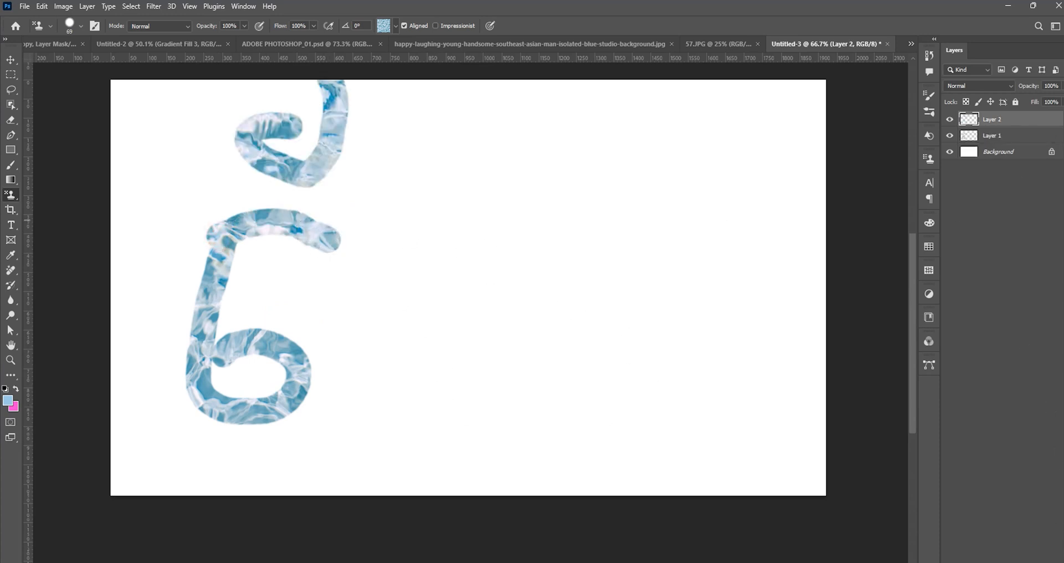
Paint the next characters in the water pattern on Layer 3 and Layer 4, undoing and repainting the mark above the last one.
{"action": "mouse_move", "coordinate": [397, 215]}
{"action": "left_mouse_down"}
{"action": "mouse_move", "coordinate": [388, 261]}
{"action": "mouse_move", "coordinate": [403, 414]}
{"action": "mouse_move", "coordinate": [491, 515]}
{"action": "left_mouse_up"}
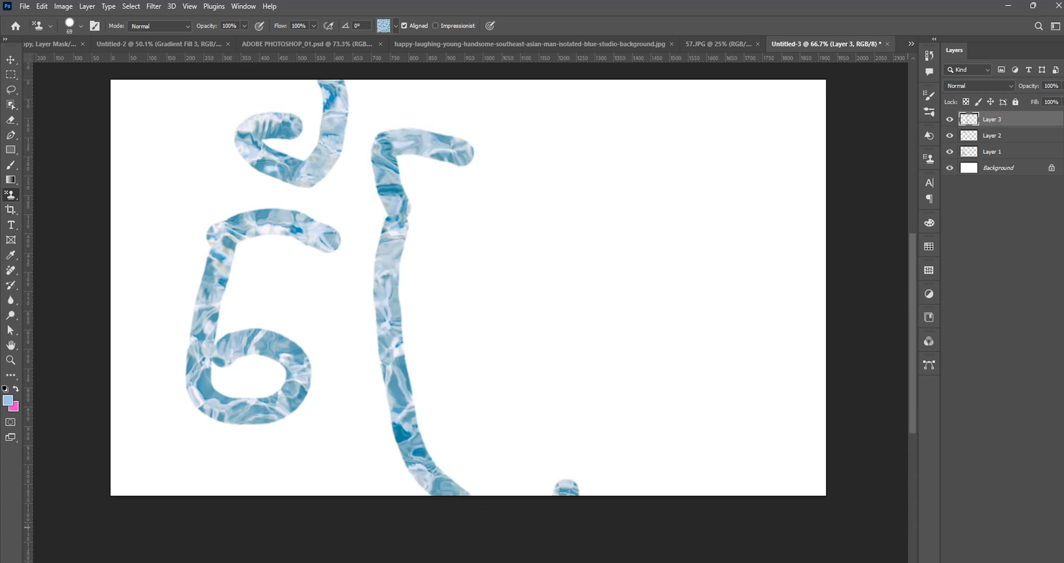
{"action": "key", "text": "ctrl+shift+alt+n"}
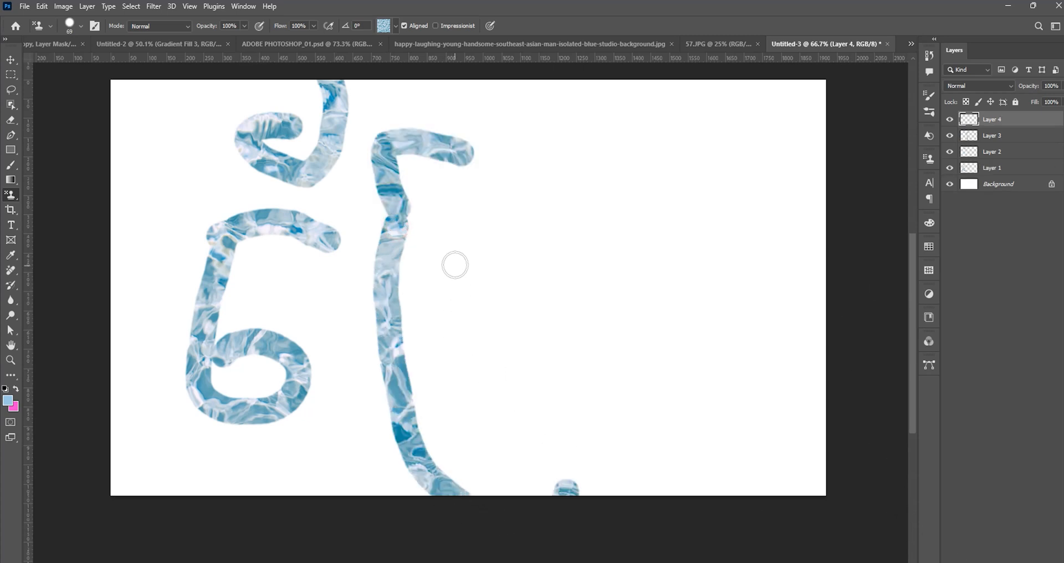
{"action": "mouse_move", "coordinate": [457, 251]}
{"action": "left_mouse_down"}
{"action": "mouse_move", "coordinate": [456, 323]}
{"action": "mouse_move", "coordinate": [479, 398]}
{"action": "mouse_move", "coordinate": [529, 355]}
{"action": "mouse_move", "coordinate": [467, 309]}
{"action": "left_mouse_up"}
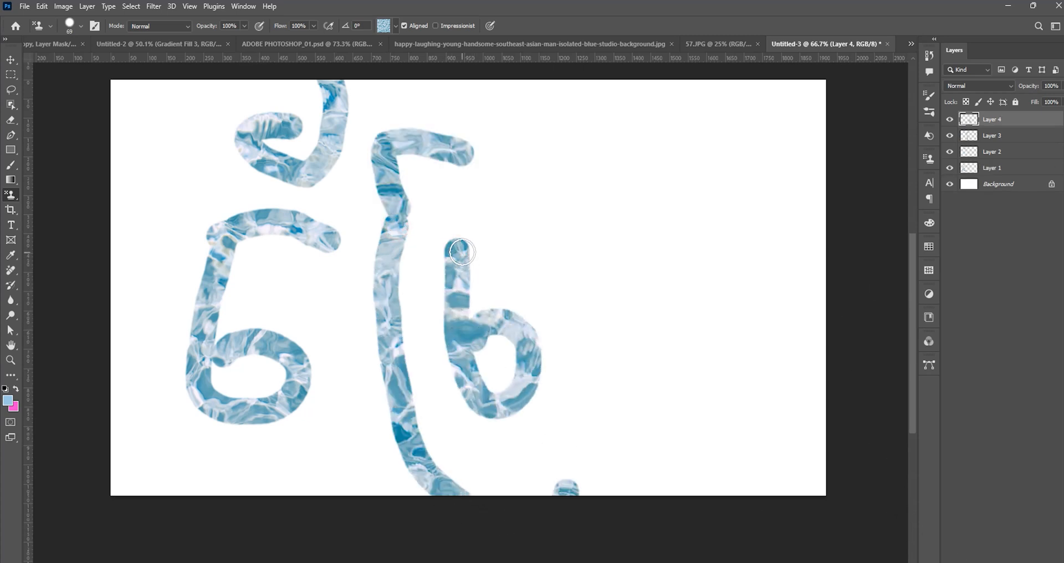
{"action": "left_click_drag", "start_coordinate": [462, 252], "coordinate": [631, 216]}
{"action": "left_click_drag", "start_coordinate": [526, 201], "coordinate": [608, 190]}
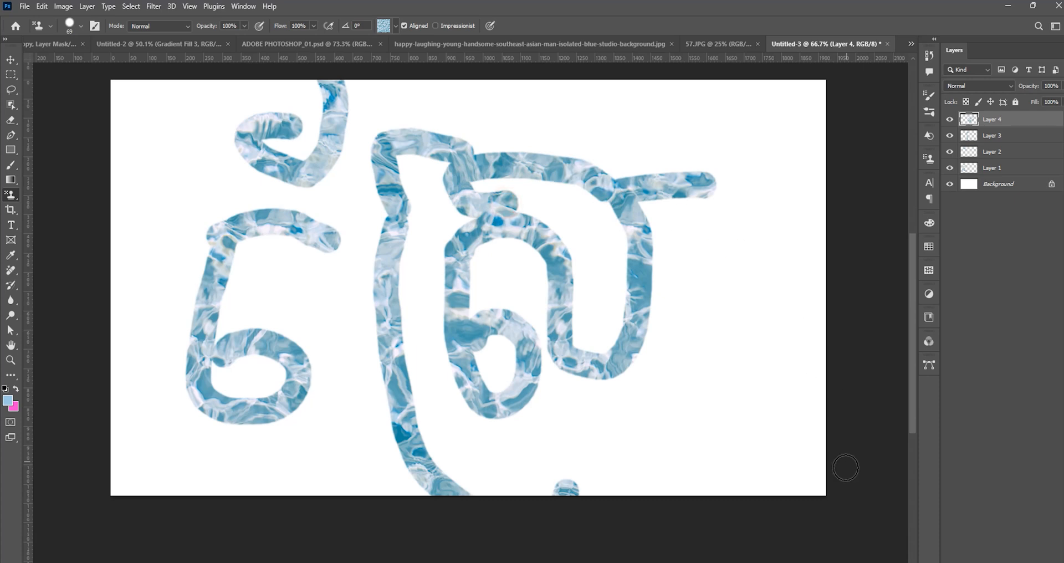
{"action": "key", "text": "ctrl+z"}
{"action": "mouse_move", "coordinate": [517, 224]}
{"action": "left_mouse_down"}
{"action": "mouse_move", "coordinate": [463, 214]}
{"action": "mouse_move", "coordinate": [563, 165]}
{"action": "left_mouse_up"}
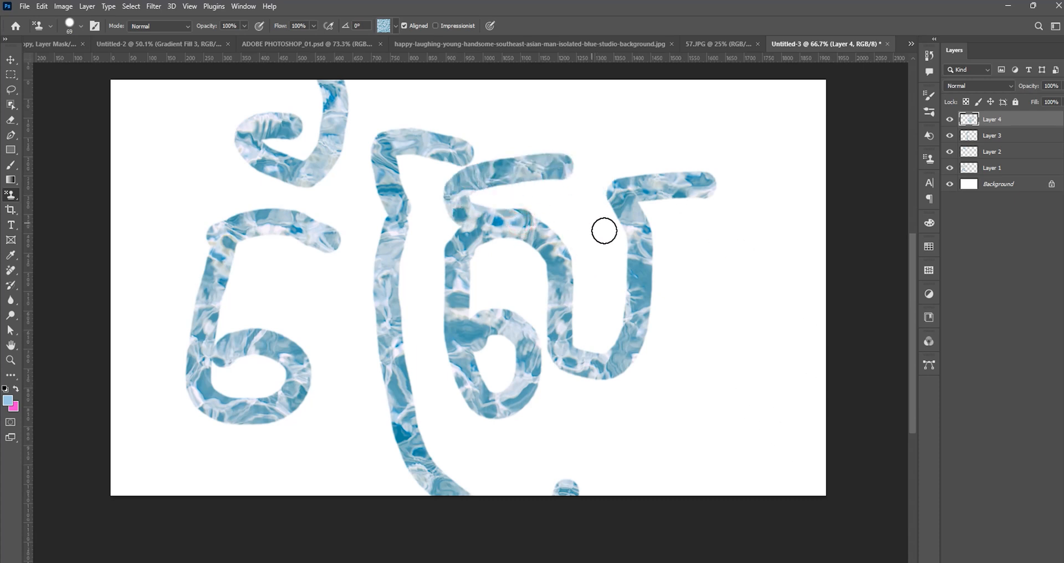
Move the Layer 4 character slightly lower with the Move tool, and leave all layers deselected.
{"action": "key", "text": "v"}
{"action": "left_click_drag", "start_coordinate": [639, 325], "coordinate": [638, 351]}
{"action": "left_click", "coordinate": [382, 319]}
{"action": "mouse_move", "coordinate": [382, 319]}
{"action": "left_mouse_down"}
{"action": "mouse_move", "coordinate": [394, 270]}
{"action": "mouse_move", "coordinate": [380, 317]}
{"action": "left_mouse_up"}
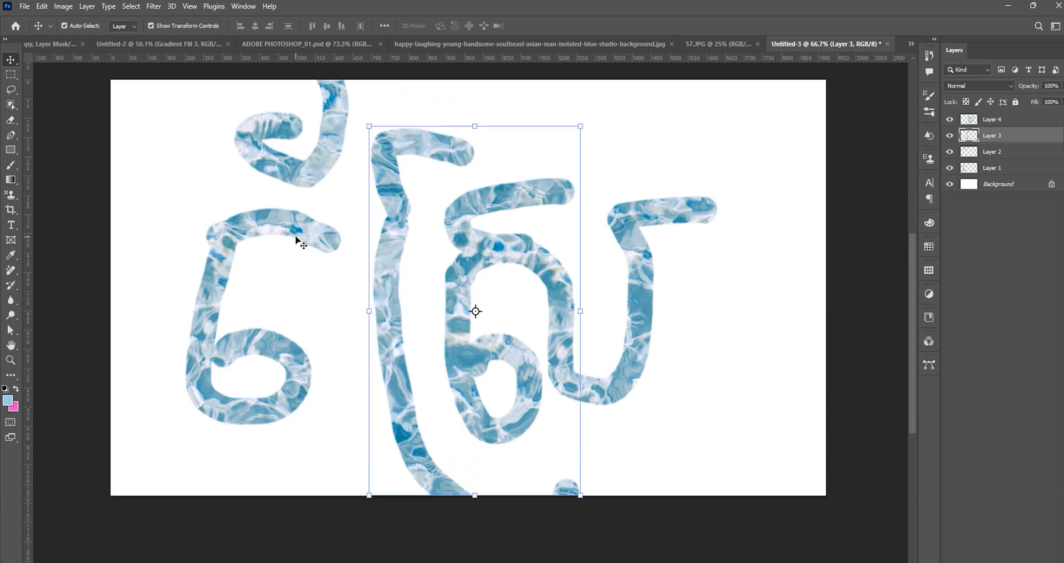
{"action": "left_click", "coordinate": [298, 235]}
{"action": "left_click_drag", "start_coordinate": [351, 196], "coordinate": [313, 149]}
{"action": "left_click", "coordinate": [553, 25]}
{"action": "left_click", "coordinate": [748, 182]}
{"action": "scroll", "coordinate": [749, 182], "scroll_direction": "down", "scroll_amount": 2}
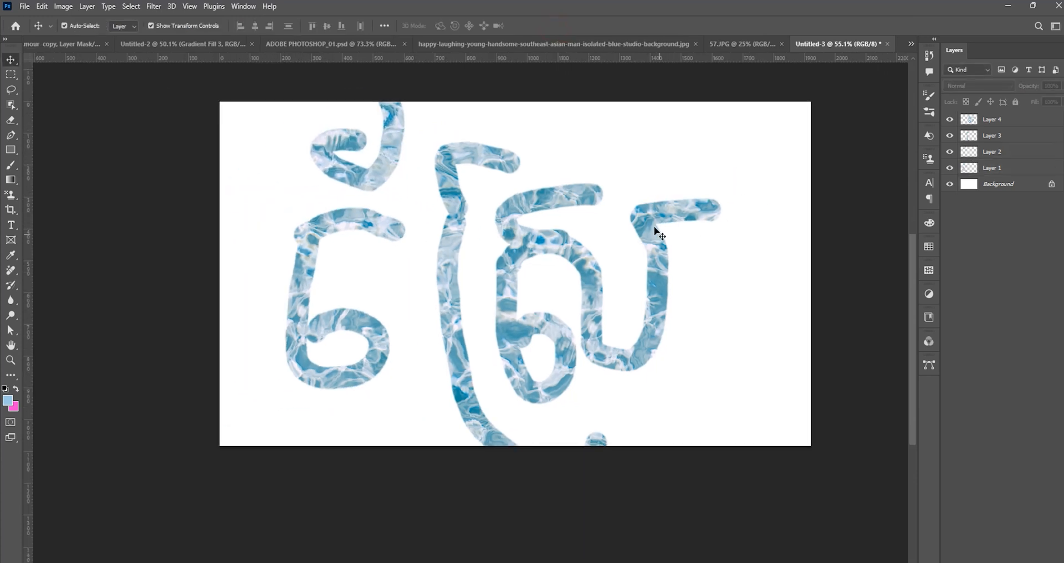
{"action": "left_click_drag", "start_coordinate": [656, 221], "coordinate": [601, 267]}
{"action": "scroll", "coordinate": [515, 287], "scroll_direction": "up", "scroll_amount": 4}
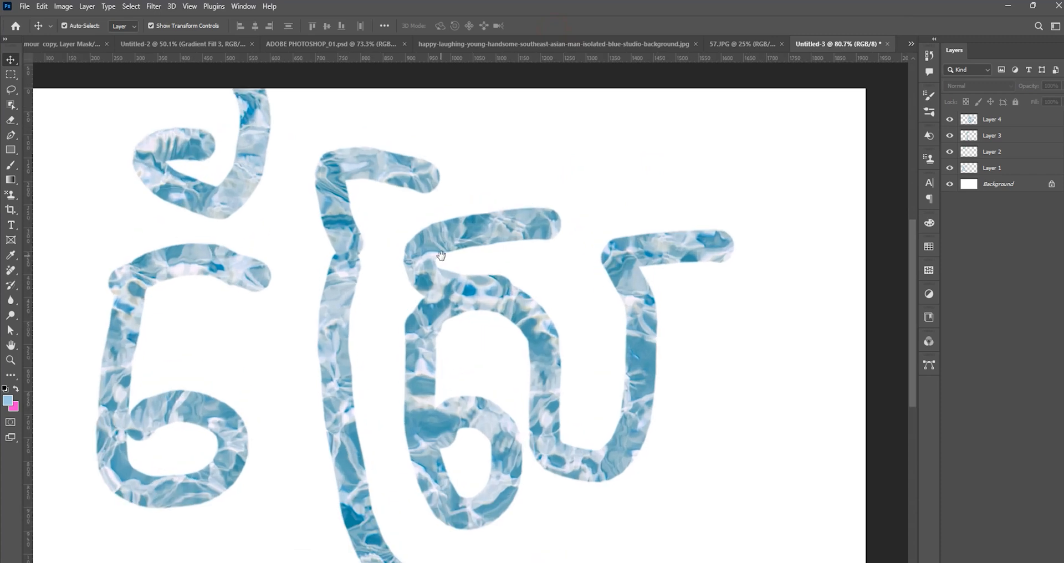
{"action": "left_click_drag", "start_coordinate": [441, 255], "coordinate": [464, 232]}
{"action": "scroll", "coordinate": [466, 236], "scroll_direction": "down", "scroll_amount": 2}
{"action": "left_click_drag", "start_coordinate": [453, 185], "coordinate": [452, 192]}
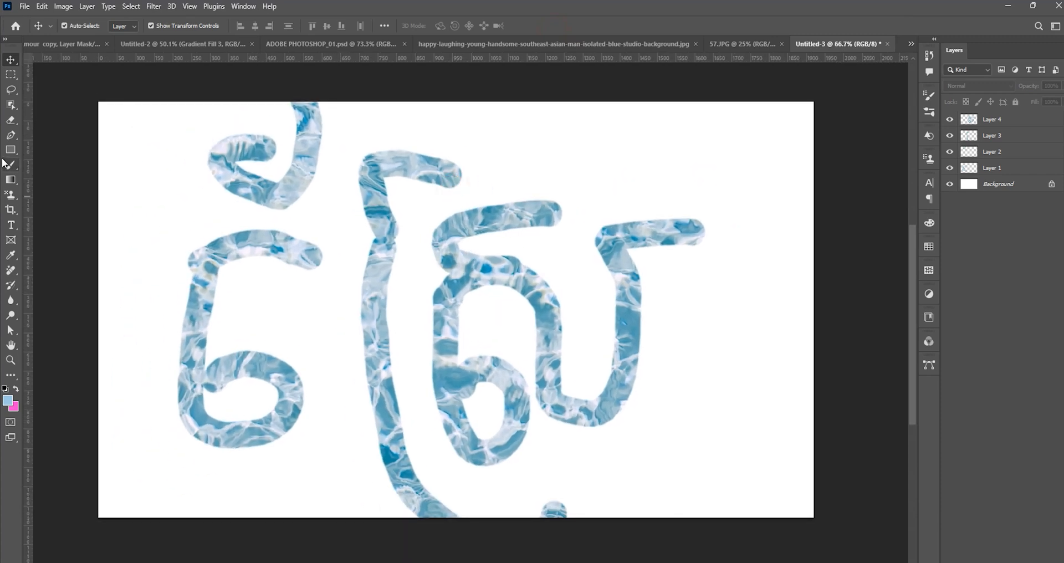
Activate the Clone Stamp Tool briefly, and switch back to the Pattern Stamp Tool.
{"action": "left_click_drag", "start_coordinate": [11, 195], "coordinate": [48, 200]}
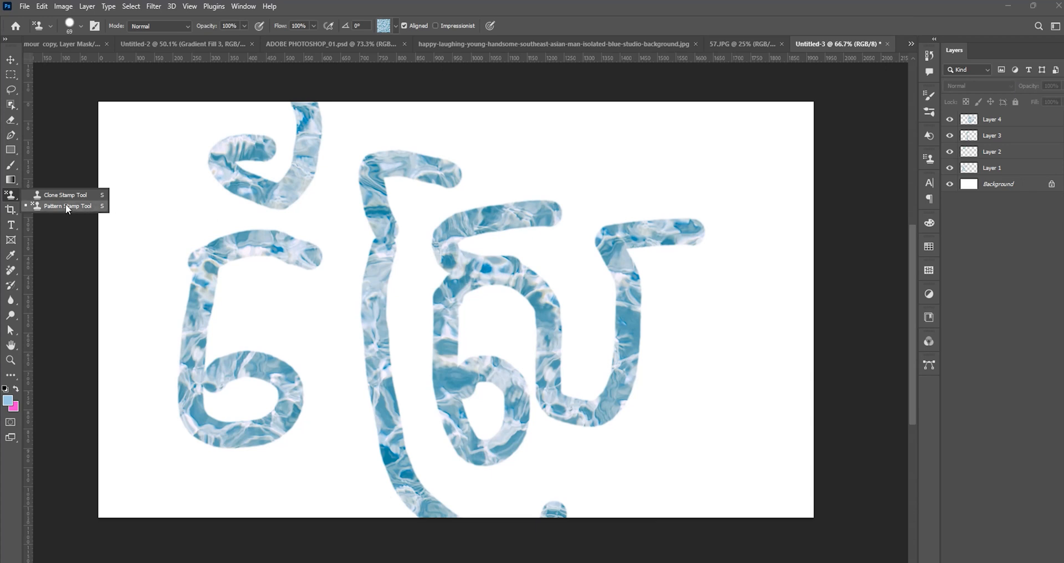
{"action": "left_click", "coordinate": [63, 195]}
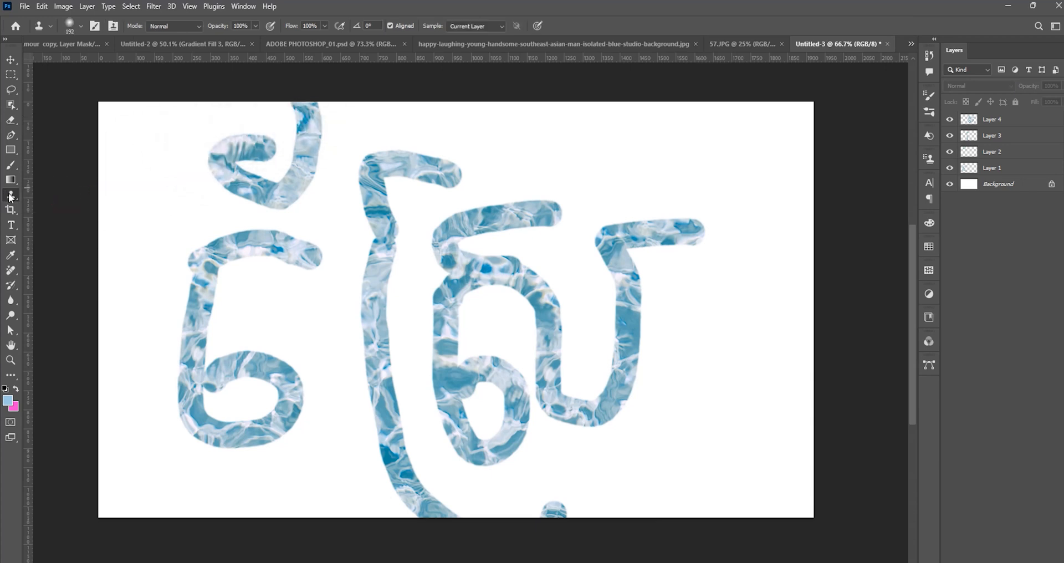
{"action": "right_click", "coordinate": [11, 197]}
{"action": "left_click", "coordinate": [48, 207]}
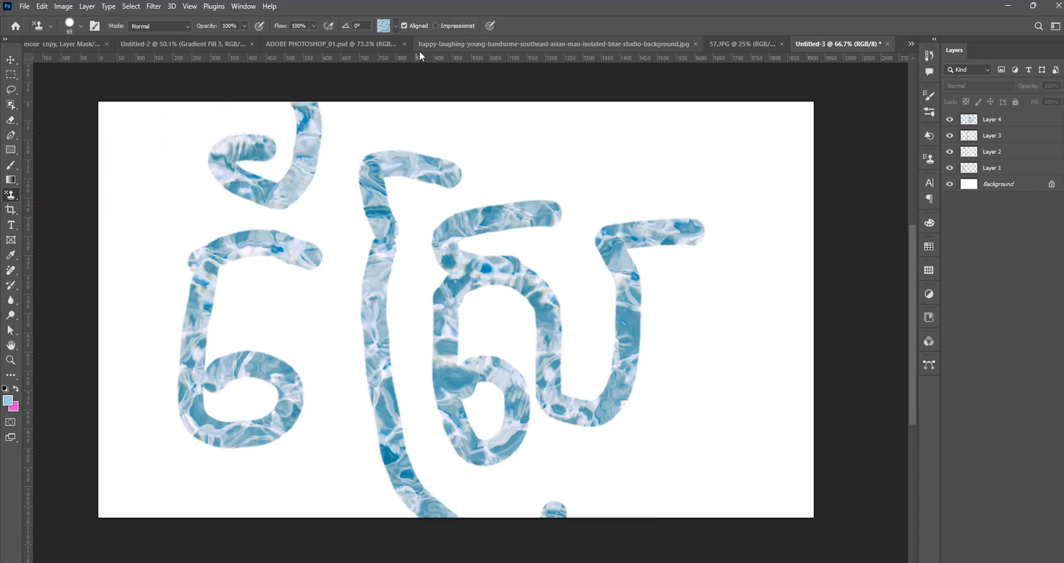
{"action": "left_click", "coordinate": [396, 26]}
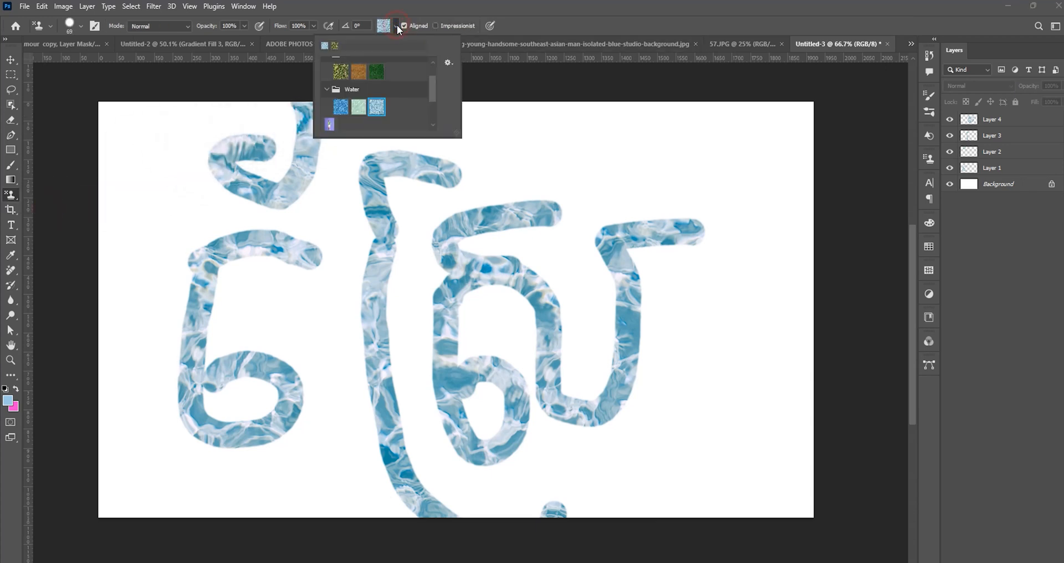
{"action": "left_click", "coordinate": [445, 63]}
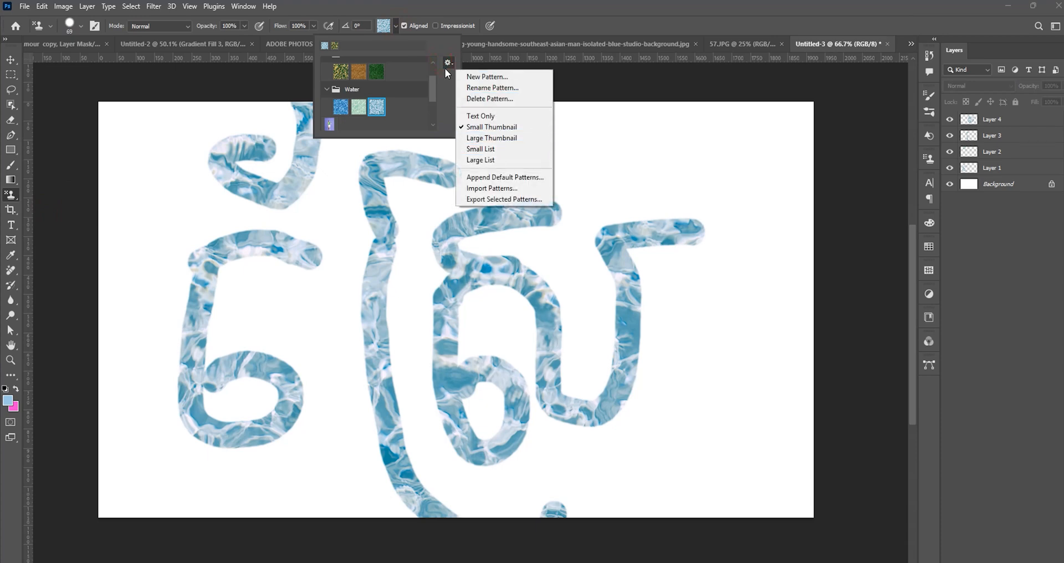
{"action": "left_click", "coordinate": [470, 189]}
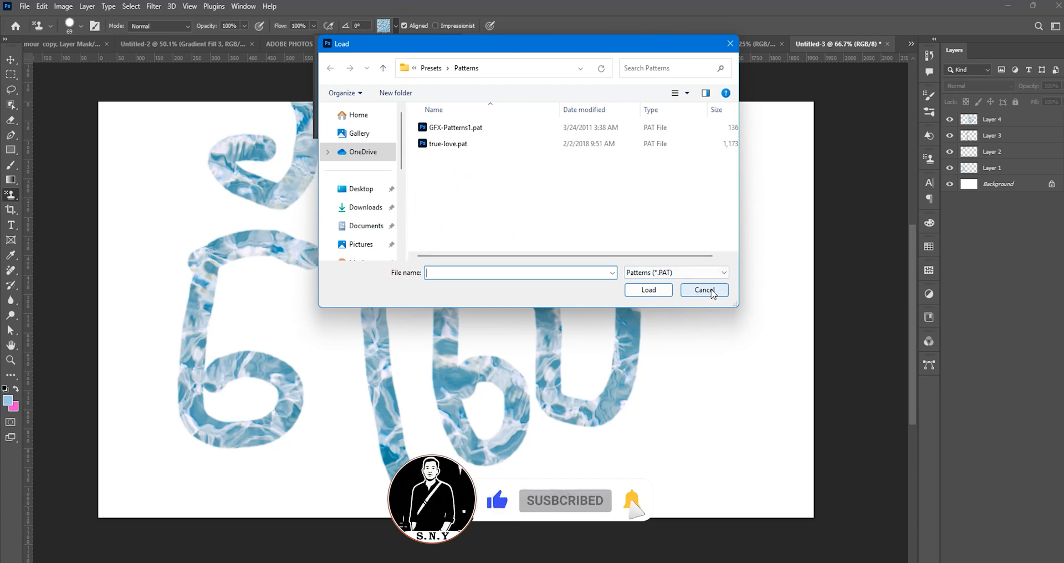
{"action": "left_click", "coordinate": [713, 292]}
Switch to Chrome and examine the pattern packs in the Brusheezy results for "patterns gole".
{"action": "mouse_move", "coordinate": [413, 561]}
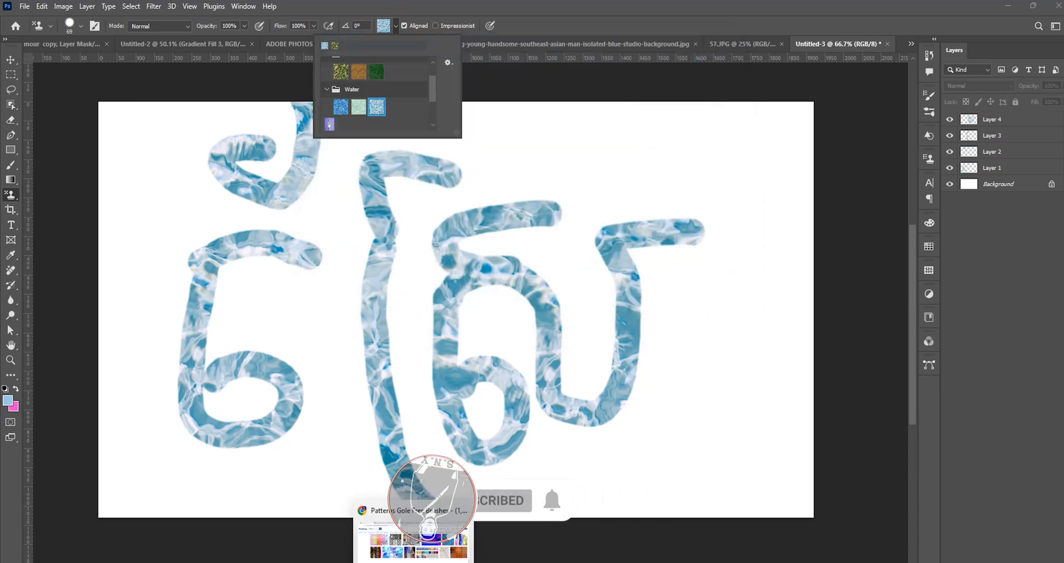
{"action": "left_click", "coordinate": [413, 541]}
{"action": "scroll", "coordinate": [333, 305], "scroll_direction": "up", "scroll_amount": 3}
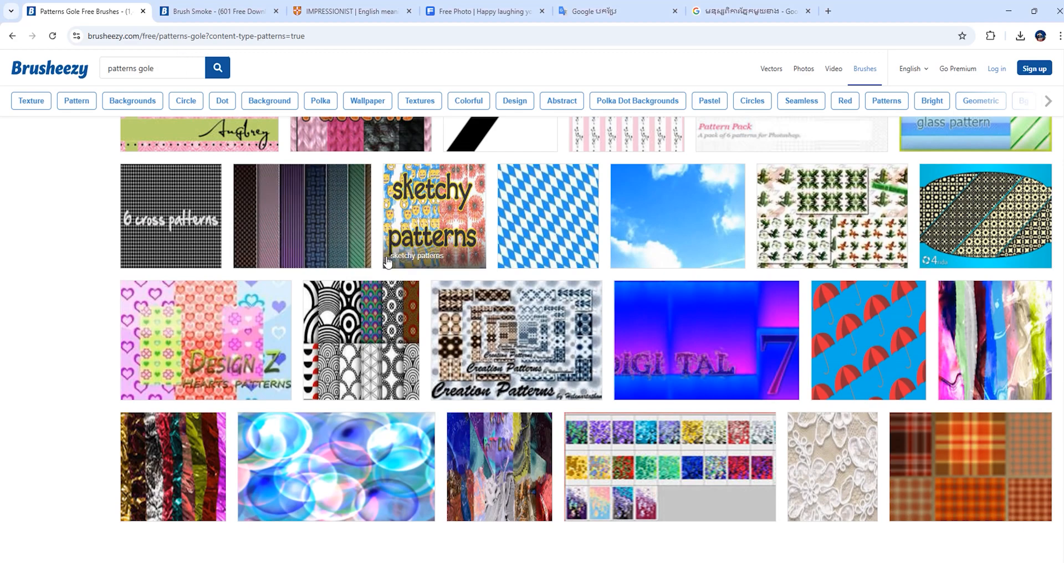
{"action": "scroll", "coordinate": [388, 262], "scroll_direction": "up", "scroll_amount": 10}
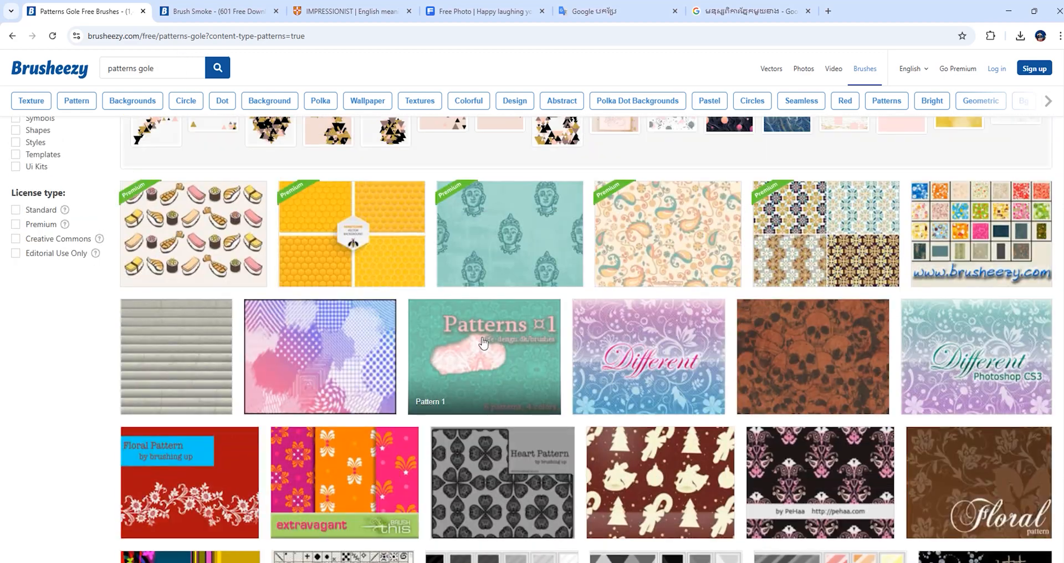
{"action": "scroll", "coordinate": [501, 333], "scroll_direction": "up", "scroll_amount": 3}
{"action": "scroll", "coordinate": [610, 360], "scroll_direction": "down", "scroll_amount": 10}
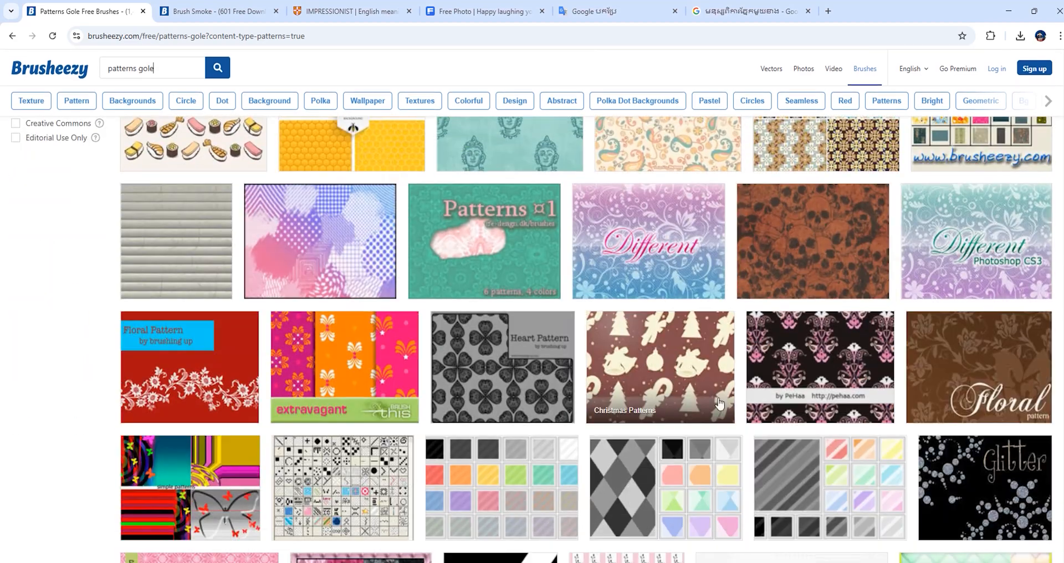
{"action": "scroll", "coordinate": [738, 413], "scroll_direction": "down", "scroll_amount": 6}
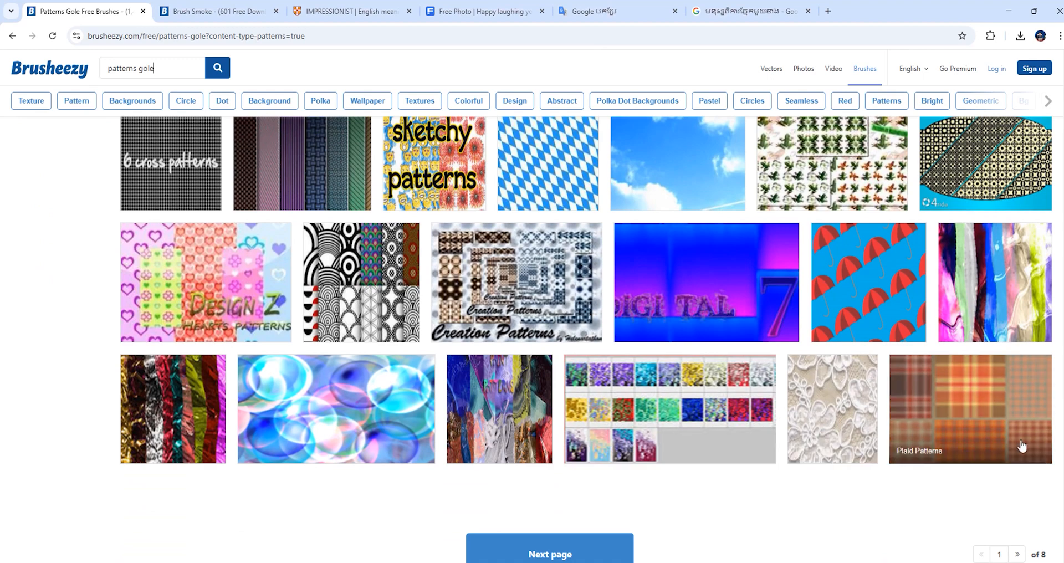
{"action": "scroll", "coordinate": [957, 500], "scroll_direction": "up", "scroll_amount": 1}
{"action": "scroll", "coordinate": [958, 496], "scroll_direction": "up", "scroll_amount": 5}
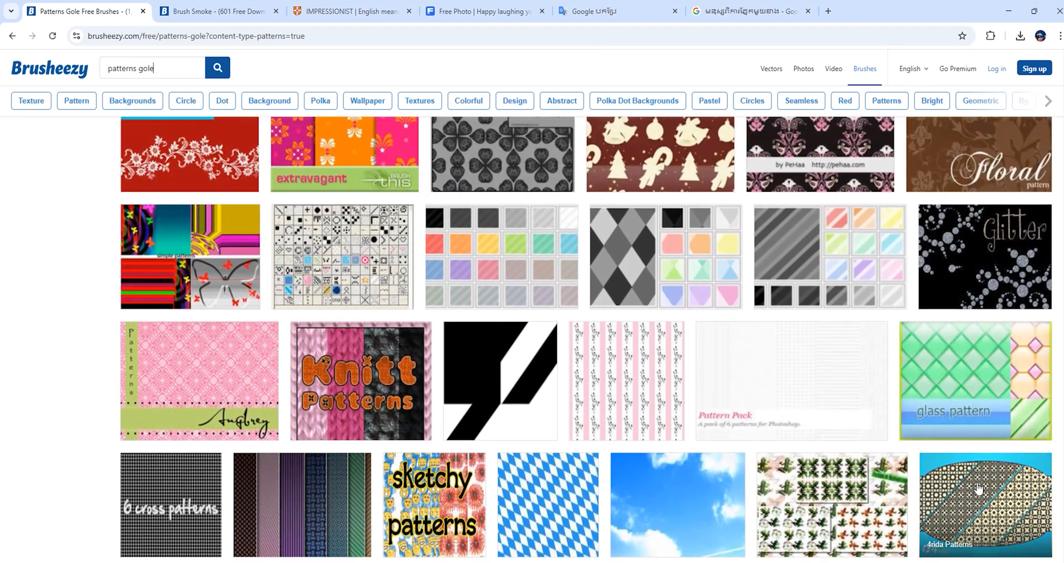
{"action": "scroll", "coordinate": [974, 489], "scroll_direction": "up", "scroll_amount": 7}
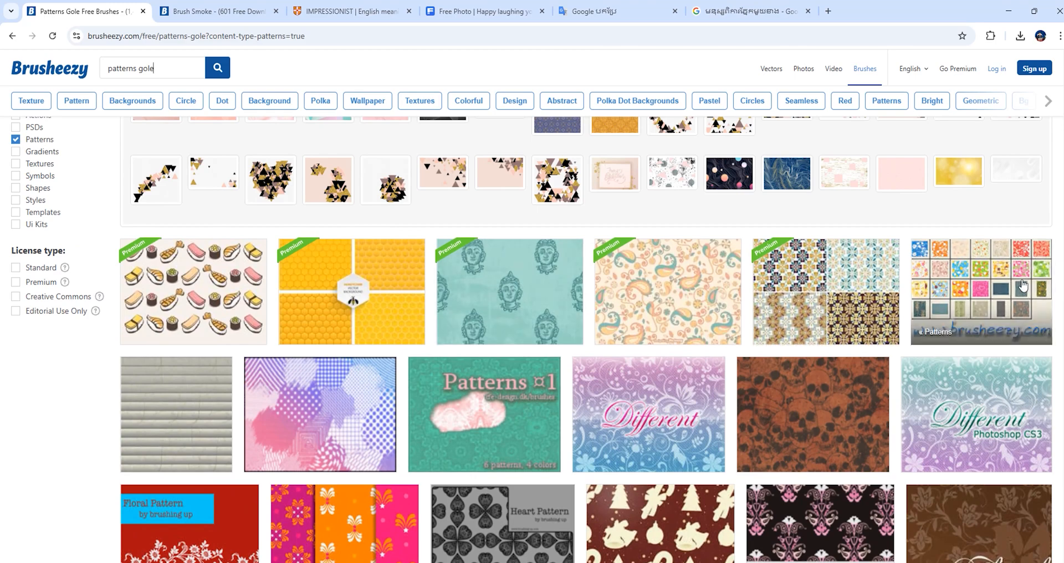
{"action": "scroll", "coordinate": [1017, 288], "scroll_direction": "down", "scroll_amount": 2}
{"action": "scroll", "coordinate": [1018, 288], "scroll_direction": "up", "scroll_amount": 4}
{"action": "scroll", "coordinate": [350, 285], "scroll_direction": "down", "scroll_amount": 6}
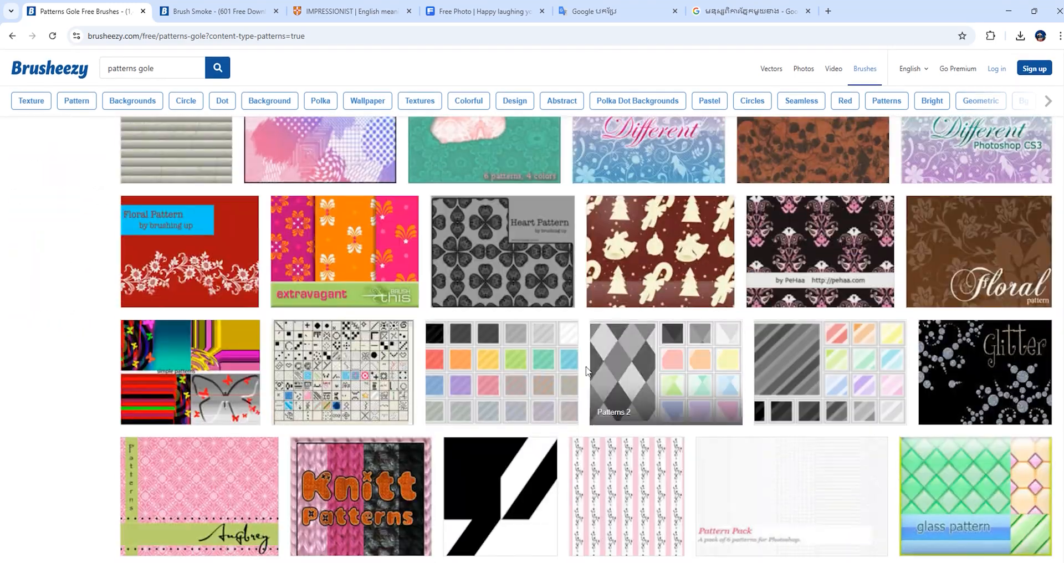
{"action": "scroll", "coordinate": [350, 286], "scroll_direction": "down", "scroll_amount": 3}
Download the free Funky Patterns pack from Brusheezy, and open the pattern file inside Funky_Patterns.zip to load it into Photoshop.
{"action": "left_click", "coordinate": [637, 314]}
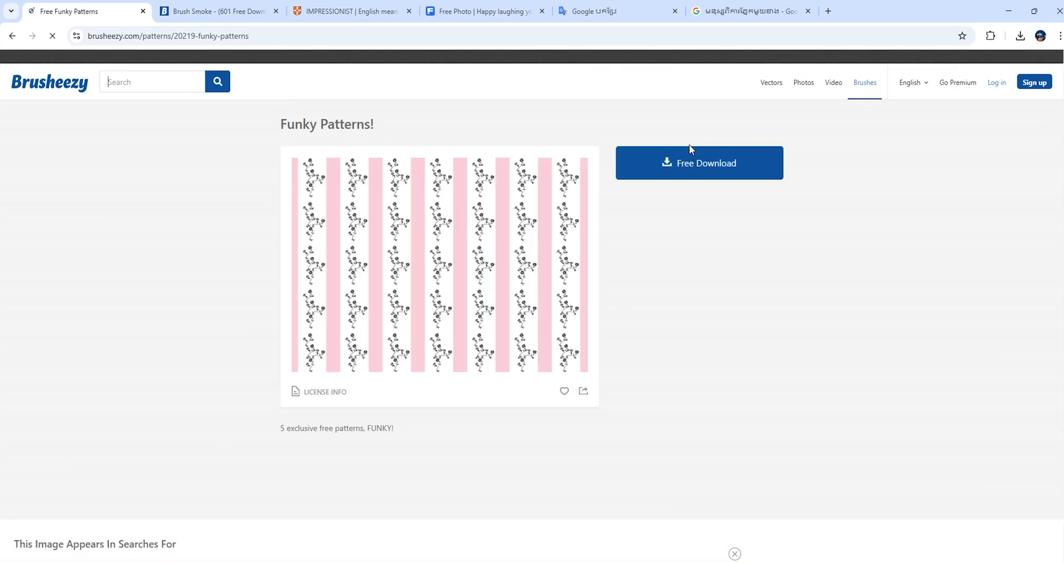
{"action": "left_click", "coordinate": [680, 163]}
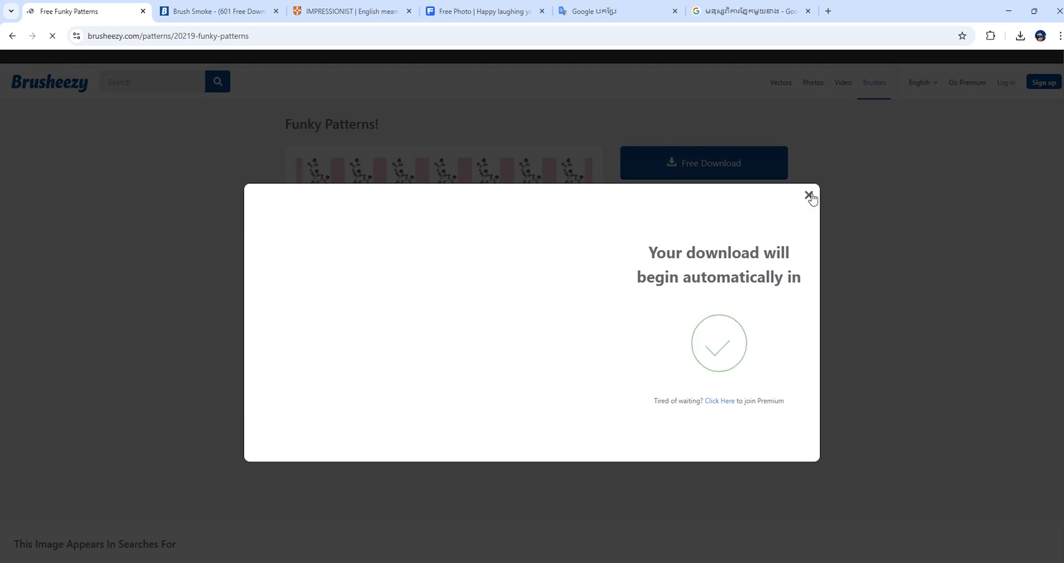
{"action": "left_click", "coordinate": [810, 199]}
{"action": "left_click", "coordinate": [914, 65]}
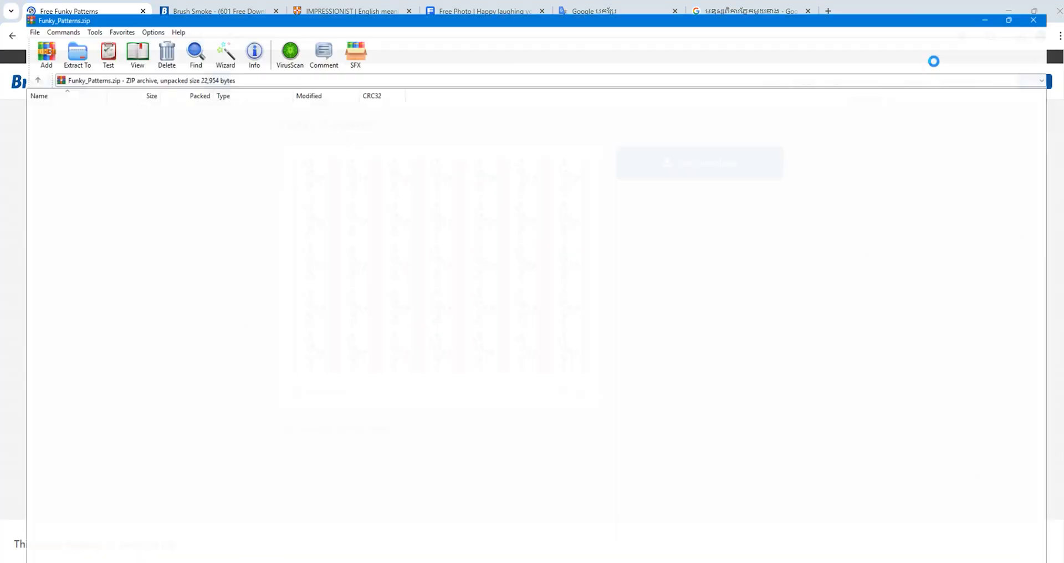
{"action": "left_click", "coordinate": [76, 111]}
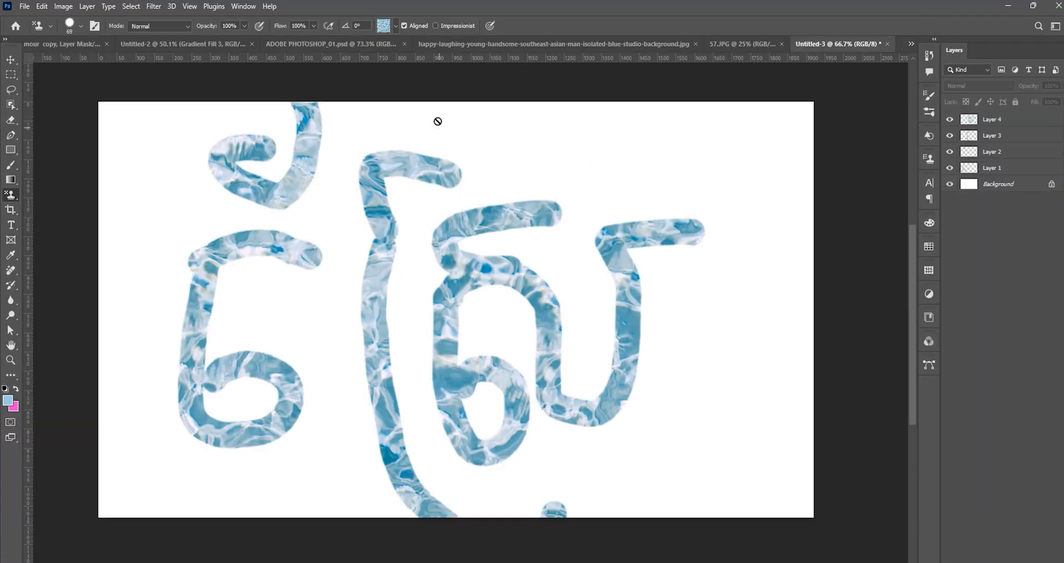
Choose the pink striped second pattern in the Funky_Patterns group, and add a new layer above Layer 4.
{"action": "left_click", "coordinate": [396, 25]}
{"action": "scroll", "coordinate": [362, 130], "scroll_direction": "down", "scroll_amount": 3}
{"action": "scroll", "coordinate": [362, 130], "scroll_direction": "down", "scroll_amount": 3}
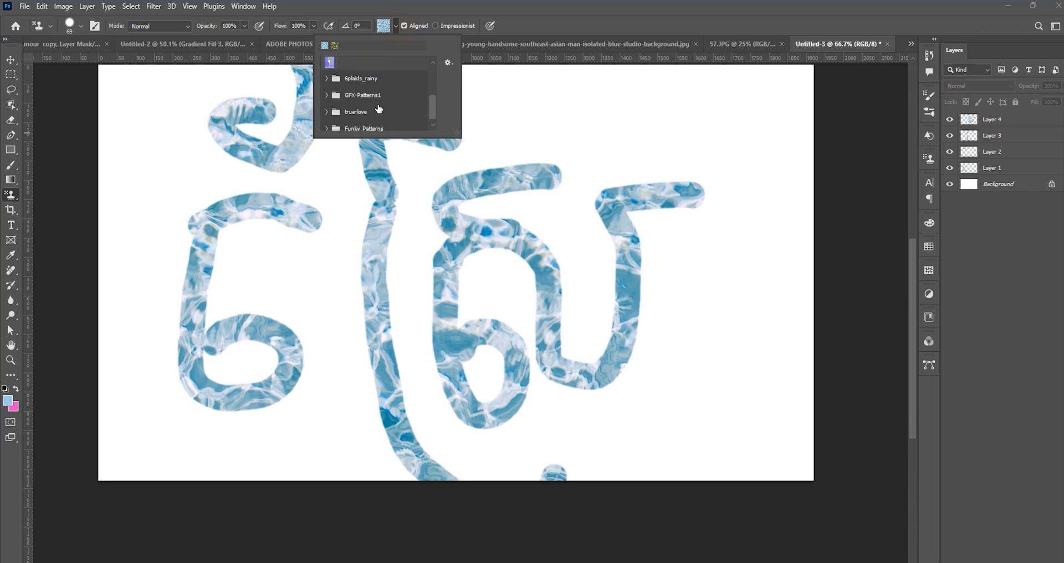
{"action": "left_click", "coordinate": [327, 122]}
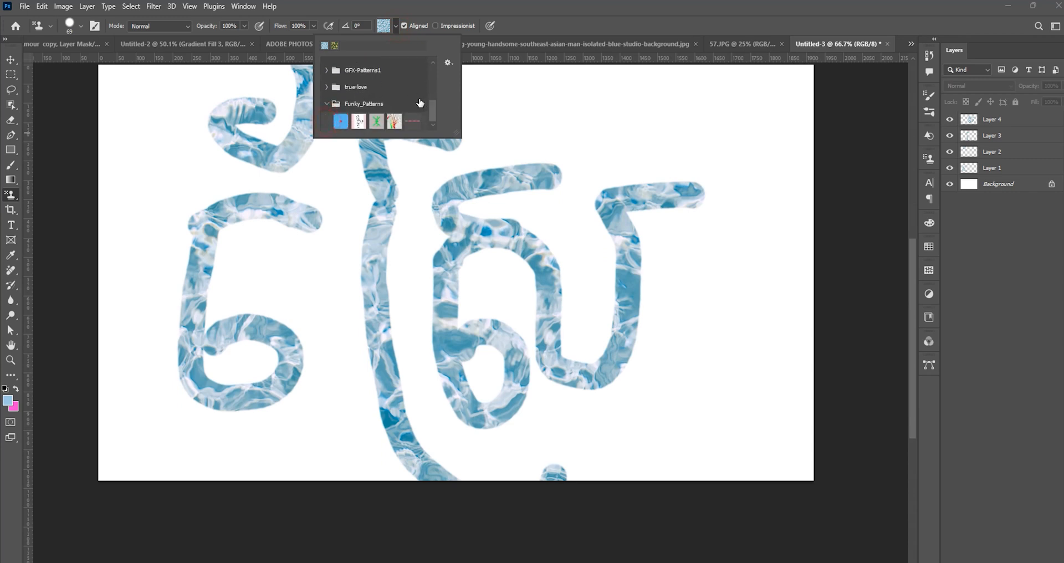
{"action": "left_click", "coordinate": [358, 122]}
{"action": "left_click", "coordinate": [579, 96]}
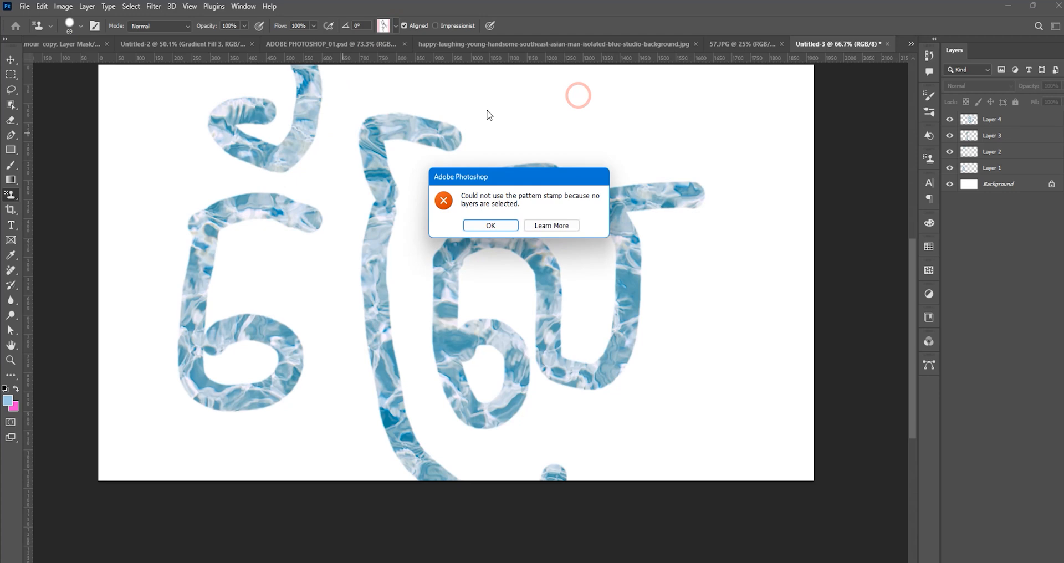
{"action": "left_click", "coordinate": [487, 226]}
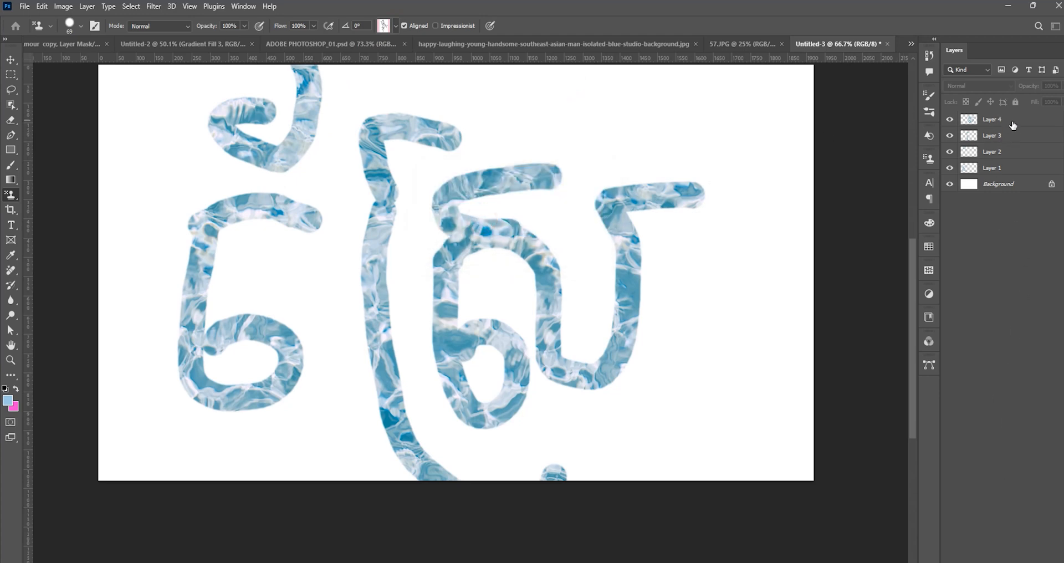
{"action": "left_click", "coordinate": [1014, 121]}
{"action": "key", "text": "ctrl+shift+alt+n"}
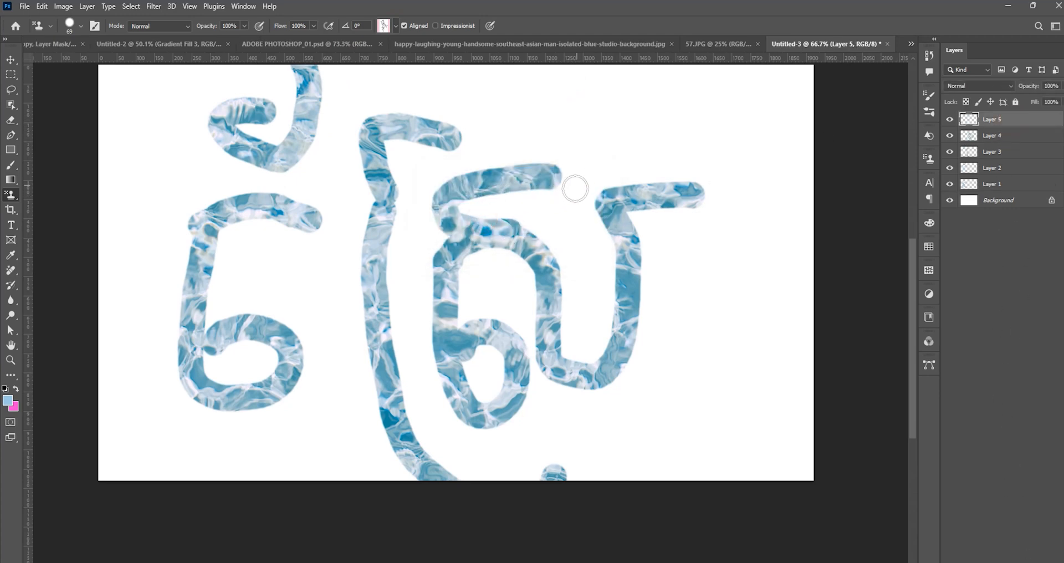
Try a curved character and a diagonal stroke in the pink striped pattern on Layer 5, and undo them.
{"action": "mouse_move", "coordinate": [694, 245]}
{"action": "left_mouse_down"}
{"action": "mouse_move", "coordinate": [763, 435]}
{"action": "mouse_move", "coordinate": [779, 204]}
{"action": "left_mouse_up"}
{"action": "left_click_drag", "start_coordinate": [704, 126], "coordinate": [483, 244]}
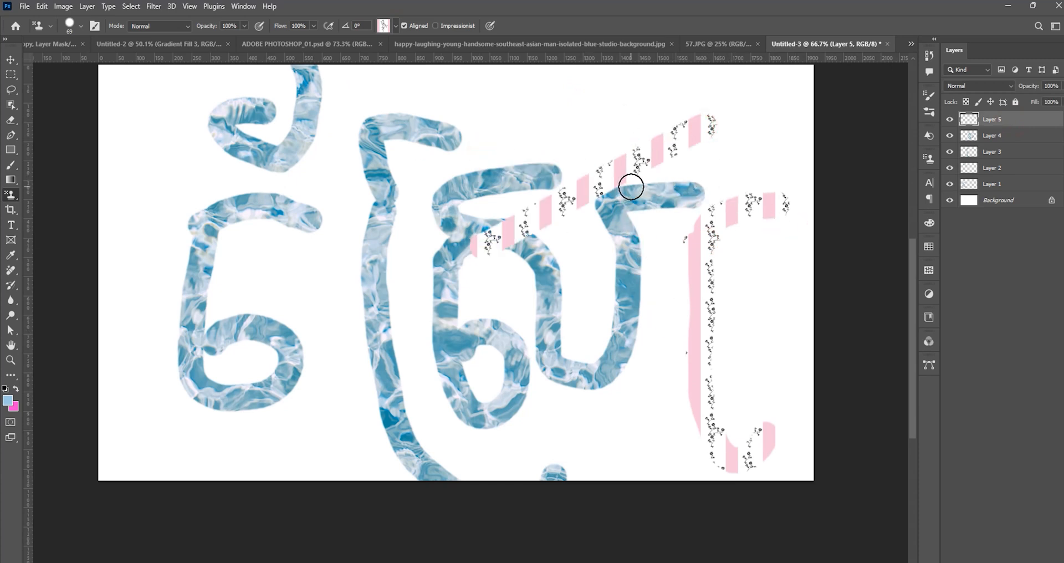
{"action": "key", "text": "ctrl+z"}
{"action": "key", "text": "ctrl+z"}
{"action": "key", "text": "ctrl+z"}
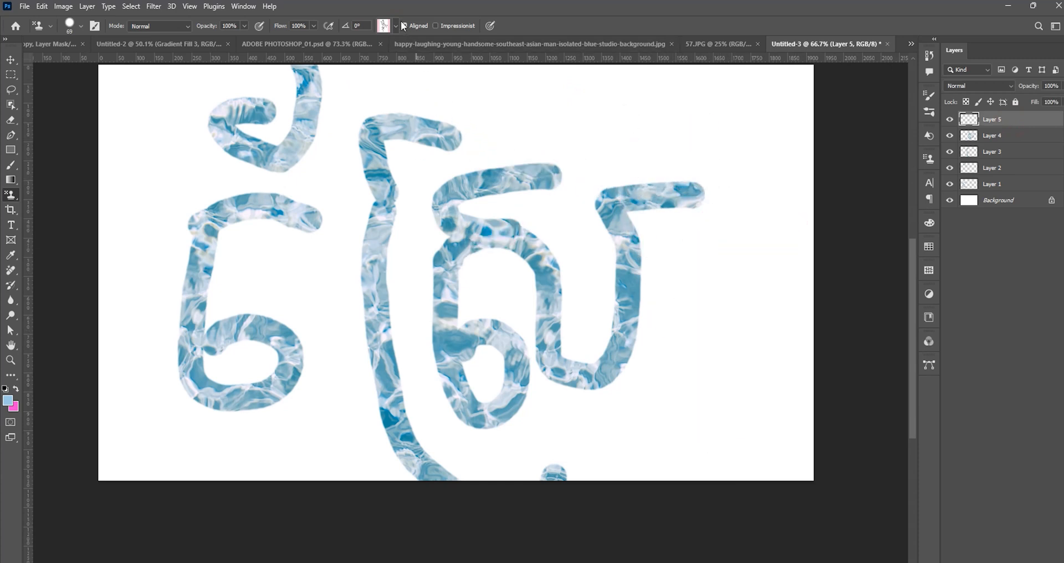
Import the true-love.pat pattern file, and paint a curved character in the pink striped pattern on Layer 5.
{"action": "left_click", "coordinate": [398, 22]}
{"action": "left_click", "coordinate": [447, 62]}
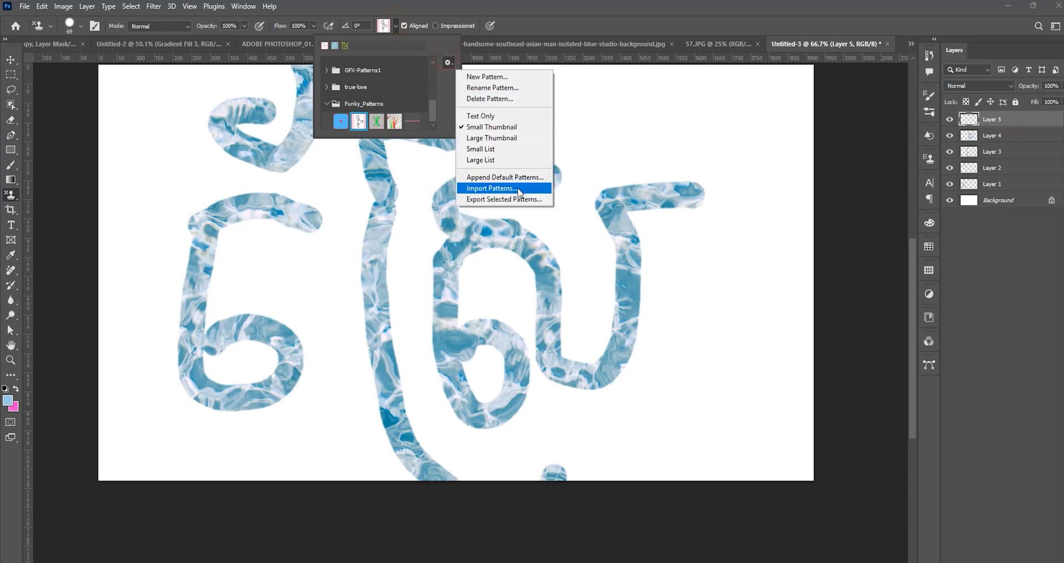
{"action": "left_click", "coordinate": [520, 192]}
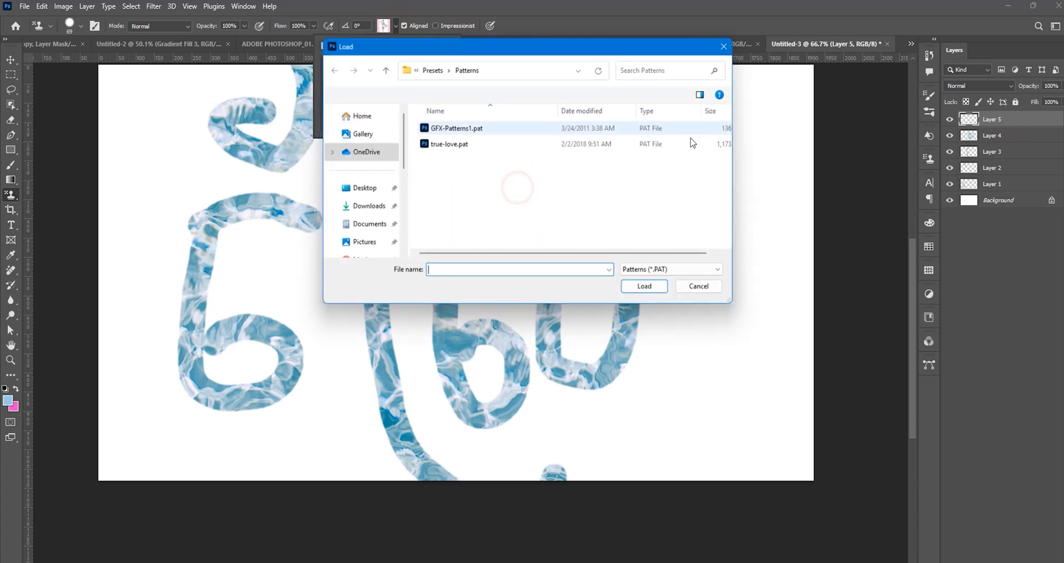
{"action": "left_click", "coordinate": [469, 144]}
{"action": "left_click", "coordinate": [649, 290]}
{"action": "left_click", "coordinate": [577, 146]}
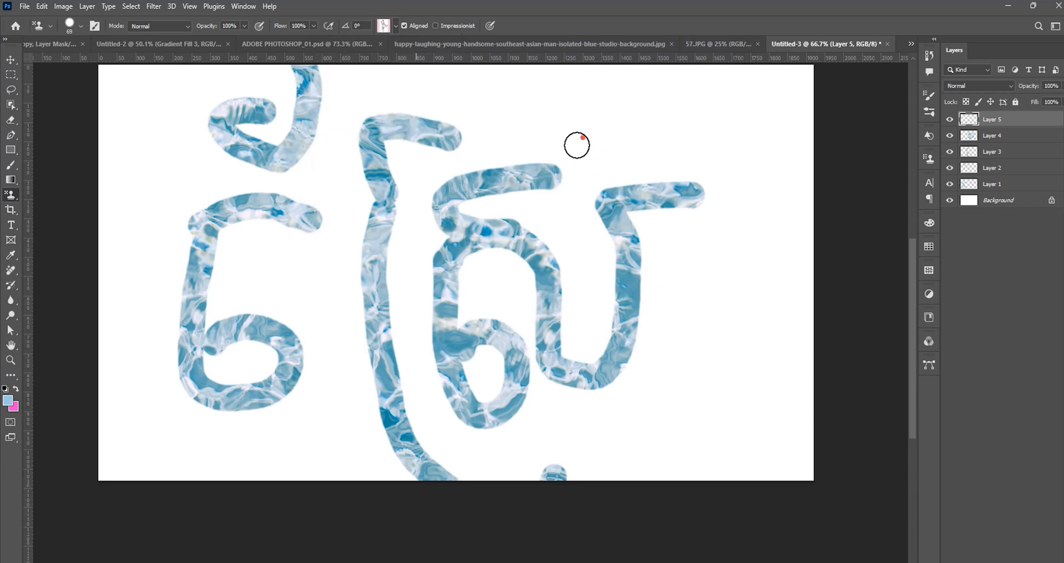
{"action": "mouse_move", "coordinate": [577, 146]}
{"action": "left_mouse_down"}
{"action": "mouse_move", "coordinate": [543, 161]}
{"action": "mouse_move", "coordinate": [540, 131]}
{"action": "mouse_move", "coordinate": [594, 87]}
{"action": "left_mouse_up"}
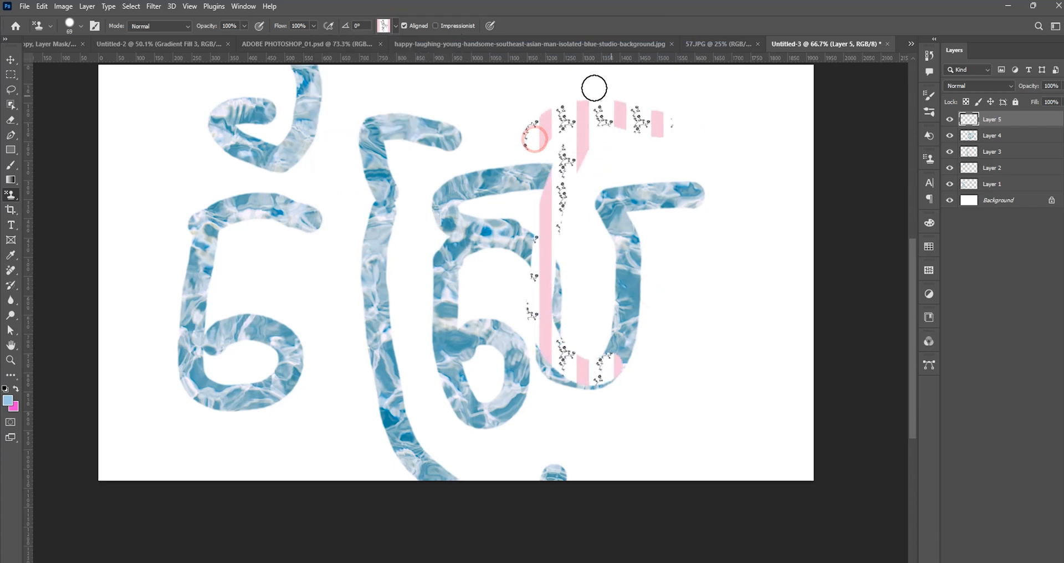
Choose the orange hearts pattern in the true-love 2 group, and paint a curved character right of the water-pattern ones on Layer 5.
{"action": "left_click", "coordinate": [396, 25]}
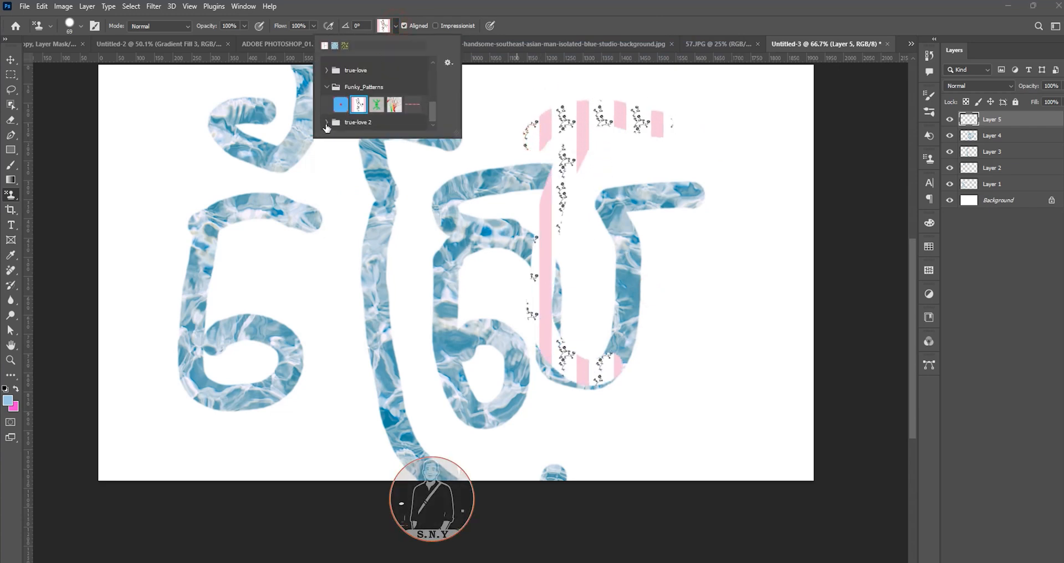
{"action": "left_click", "coordinate": [327, 123]}
{"action": "scroll", "coordinate": [382, 129], "scroll_direction": "down", "scroll_amount": 1}
{"action": "left_click", "coordinate": [342, 122]}
{"action": "mouse_move", "coordinate": [695, 187]}
{"action": "left_mouse_down"}
{"action": "mouse_move", "coordinate": [680, 318]}
{"action": "mouse_move", "coordinate": [743, 309]}
{"action": "mouse_move", "coordinate": [765, 162]}
{"action": "left_mouse_up"}
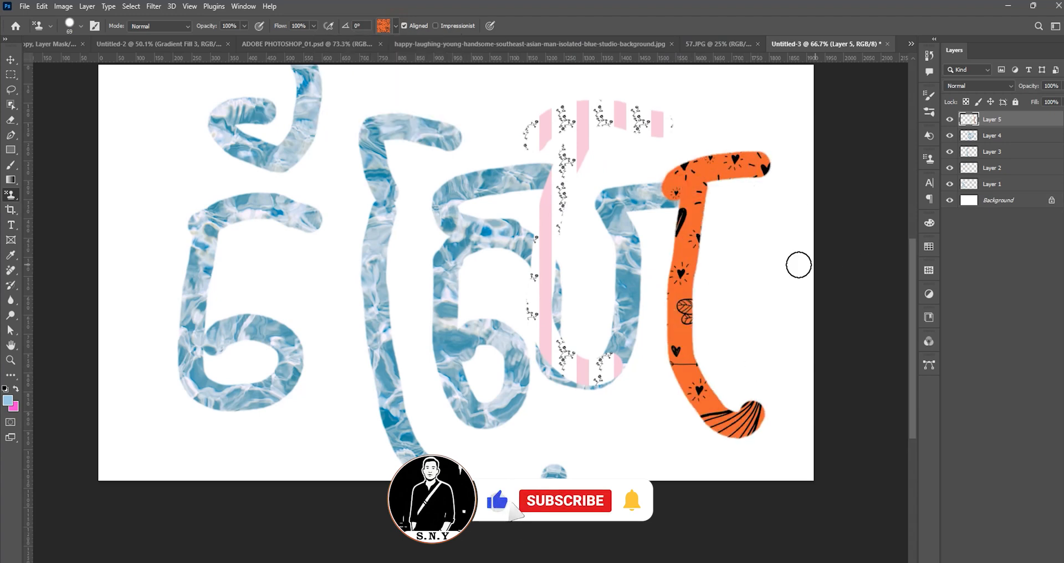
Enable Impressionist and paint two curved characters and a dot in the orange pattern over the water-pattern characters.
{"action": "left_click", "coordinate": [436, 25]}
{"action": "mouse_move", "coordinate": [342, 133]}
{"action": "left_mouse_down"}
{"action": "mouse_move", "coordinate": [470, 433]}
{"action": "mouse_move", "coordinate": [313, 109]}
{"action": "mouse_move", "coordinate": [442, 132]}
{"action": "mouse_move", "coordinate": [446, 110]}
{"action": "left_mouse_up"}
{"action": "left_click", "coordinate": [469, 463]}
{"action": "mouse_move", "coordinate": [440, 174]}
{"action": "left_mouse_down"}
{"action": "mouse_move", "coordinate": [507, 400]}
{"action": "mouse_move", "coordinate": [594, 128]}
{"action": "left_mouse_up"}
{"action": "scroll", "coordinate": [509, 210], "scroll_direction": "up", "scroll_amount": 1}
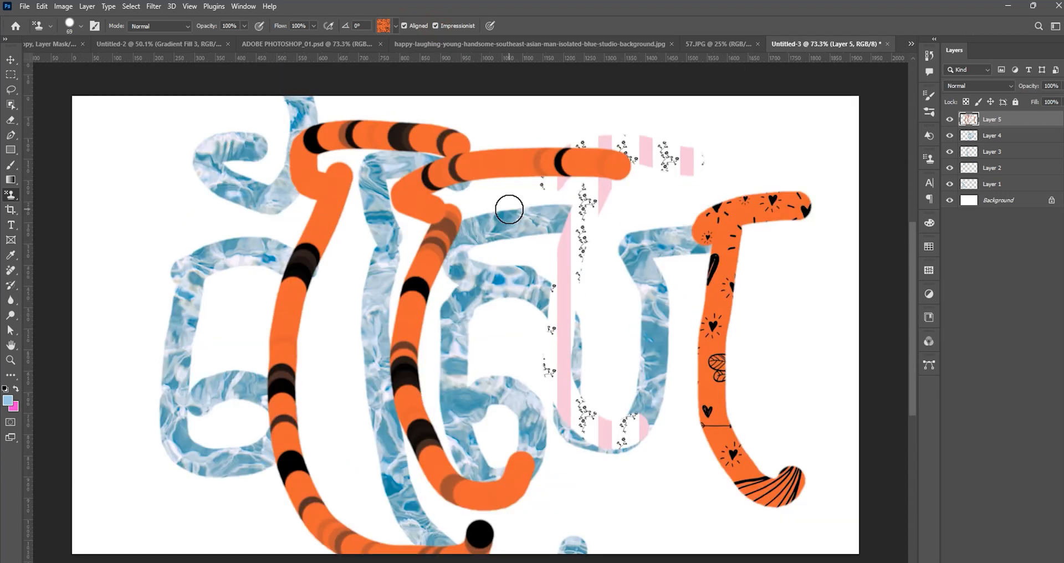